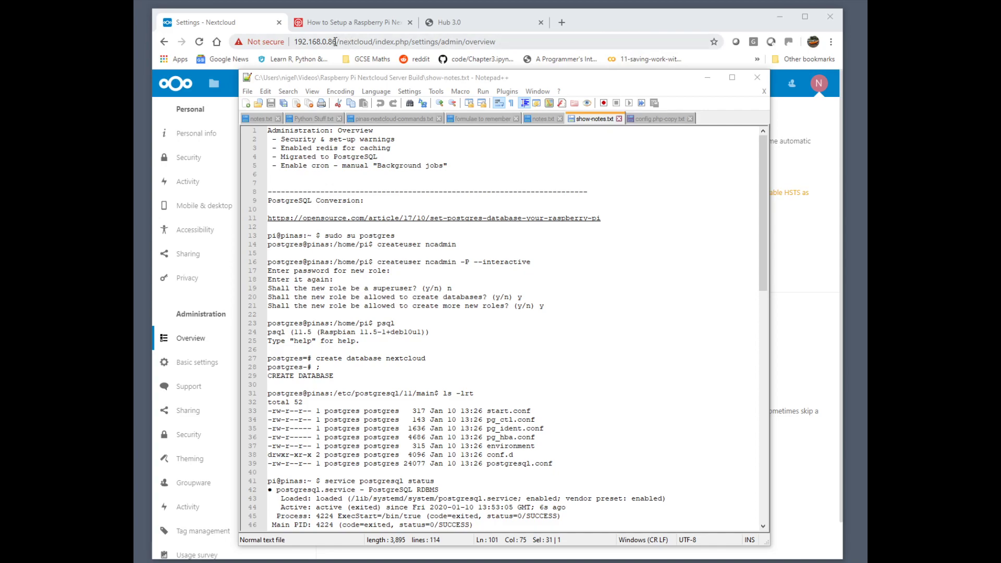
Open the FamilyPhotos folder's sharing details in Nextcloud Files and check the permission options of the third recipient
left_click(237, 24)
left_click(214, 83)
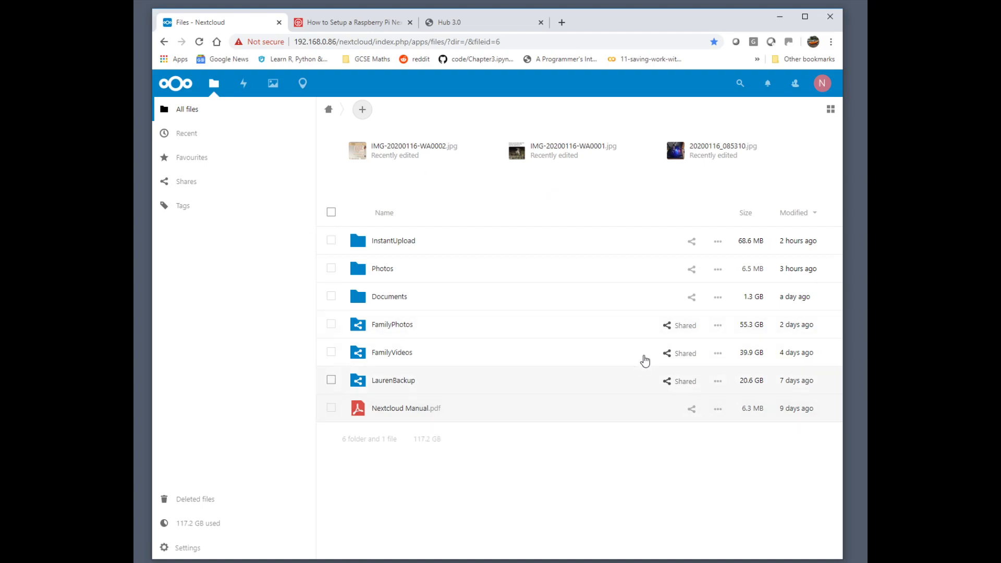
left_click(718, 325)
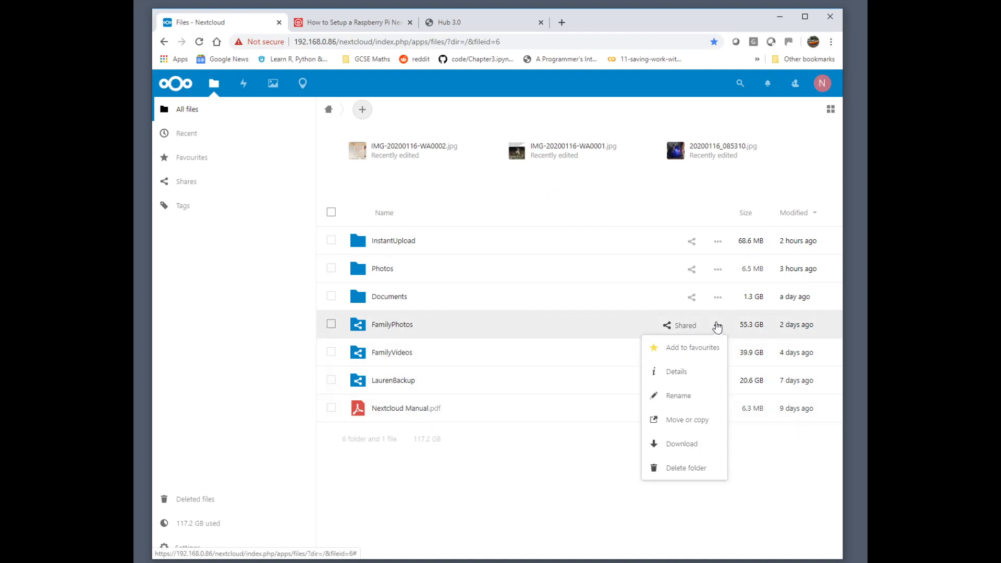
left_click(680, 373)
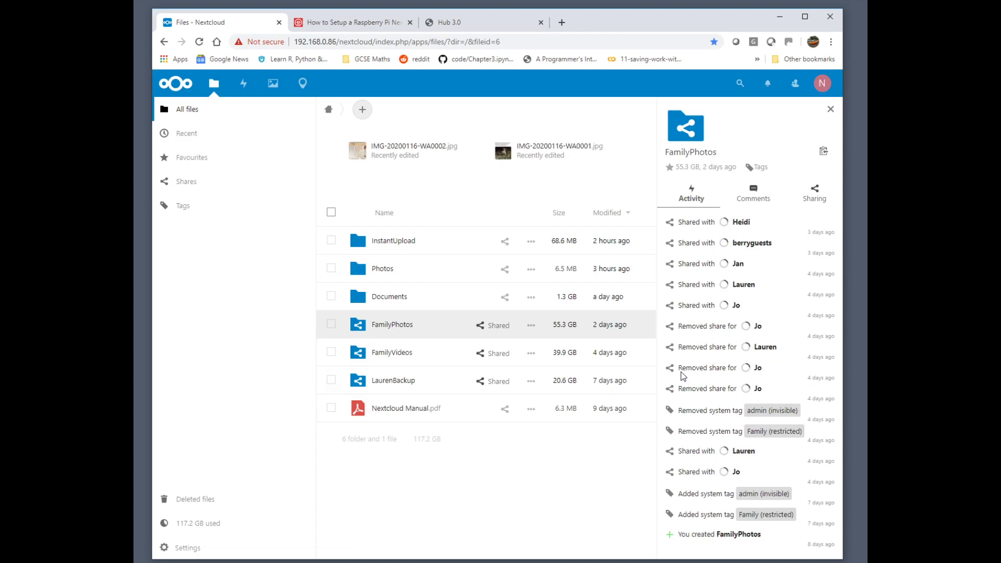
left_click(817, 197)
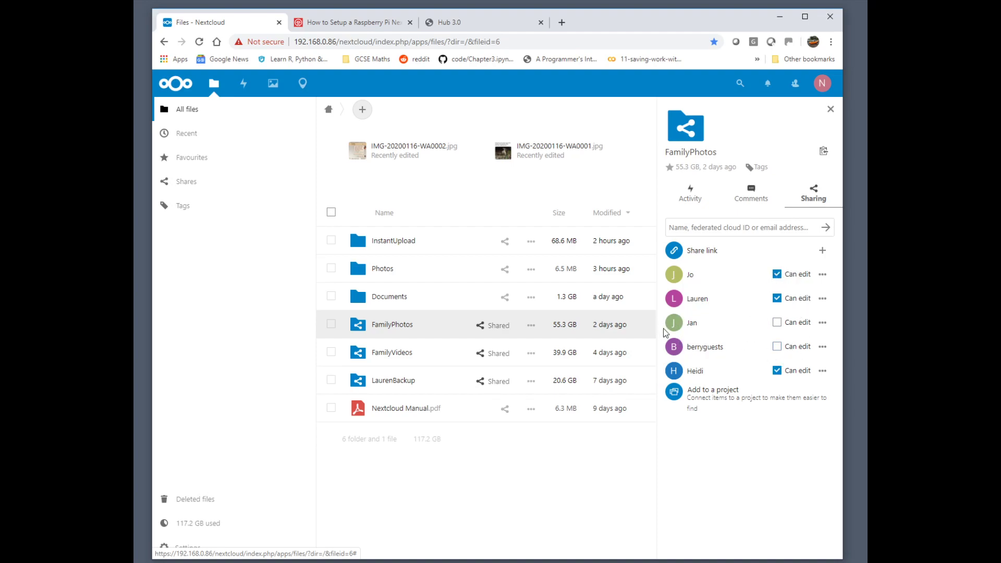
left_click(824, 323)
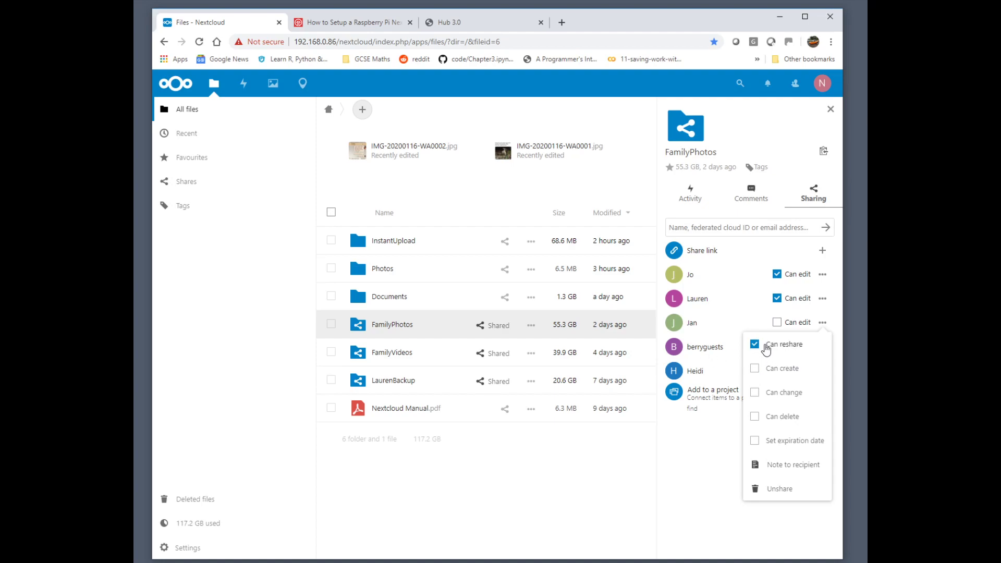
left_click(700, 448)
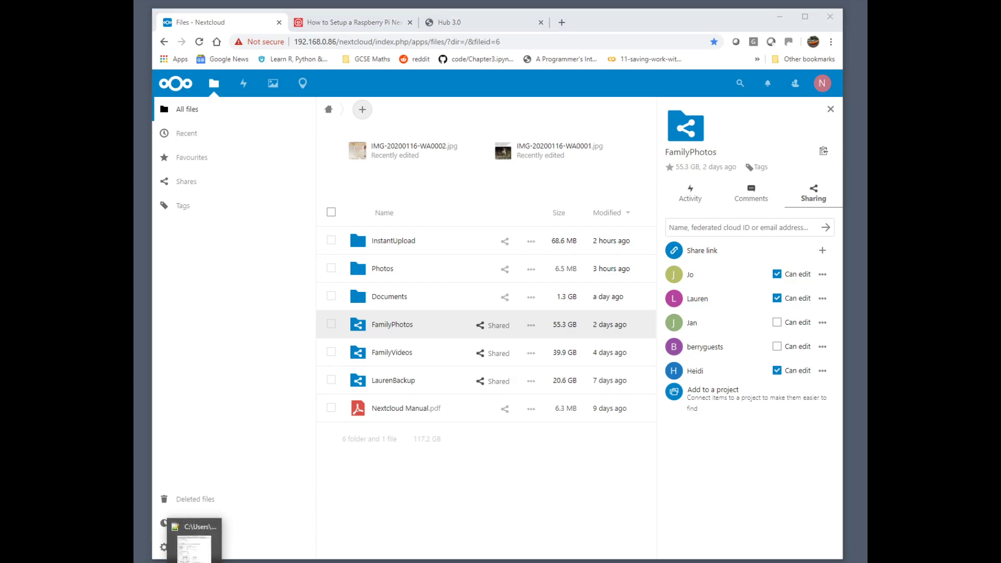
Switch to show-notes.txt in Notepad++ and highlight the File Access Control app name and the remark about problems when sharing folders
key("alt+Tab")
scroll(448, 254, "down", 14)
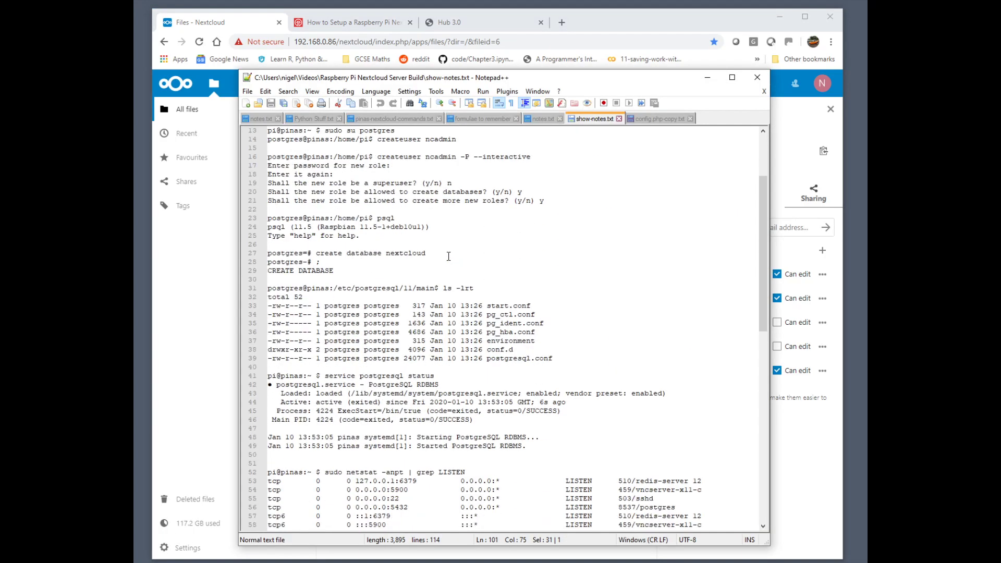
left_click_drag(383, 332, 301, 332)
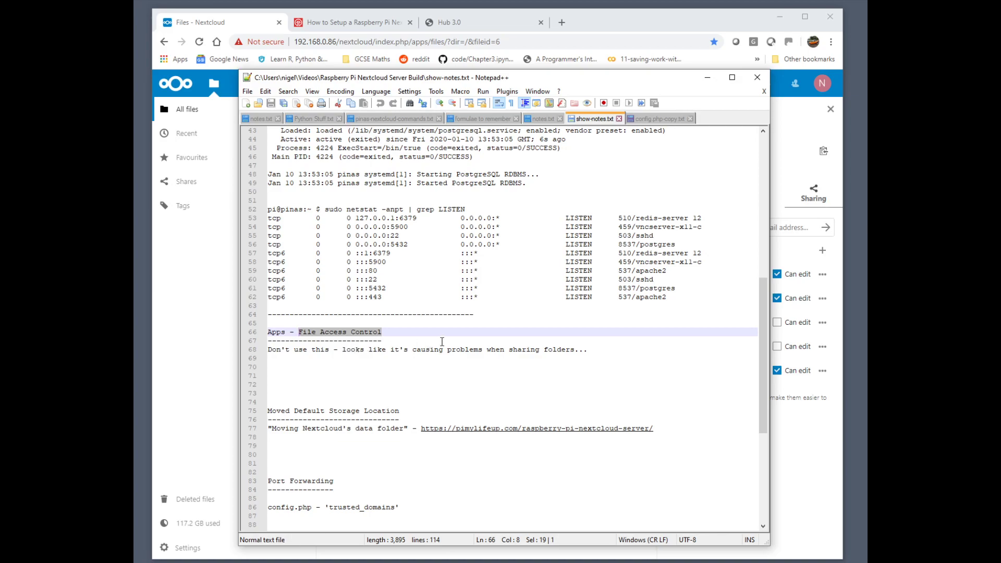
left_click_drag(592, 349, 342, 350)
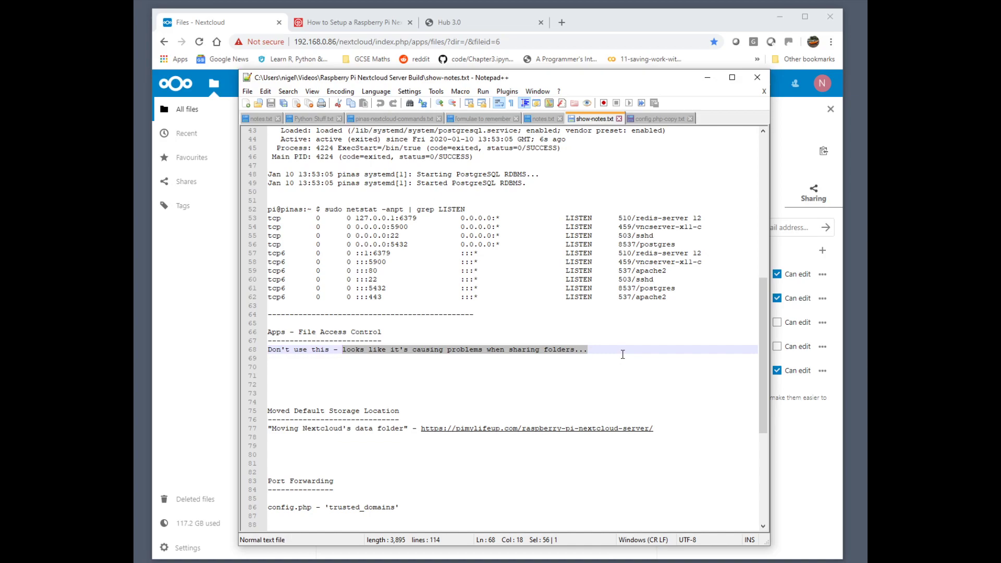
Highlight the Administration Overview items on set-up warnings, redis caching, PostgreSQL migration and cron background jobs in the notes
scroll(621, 344, "up", 14)
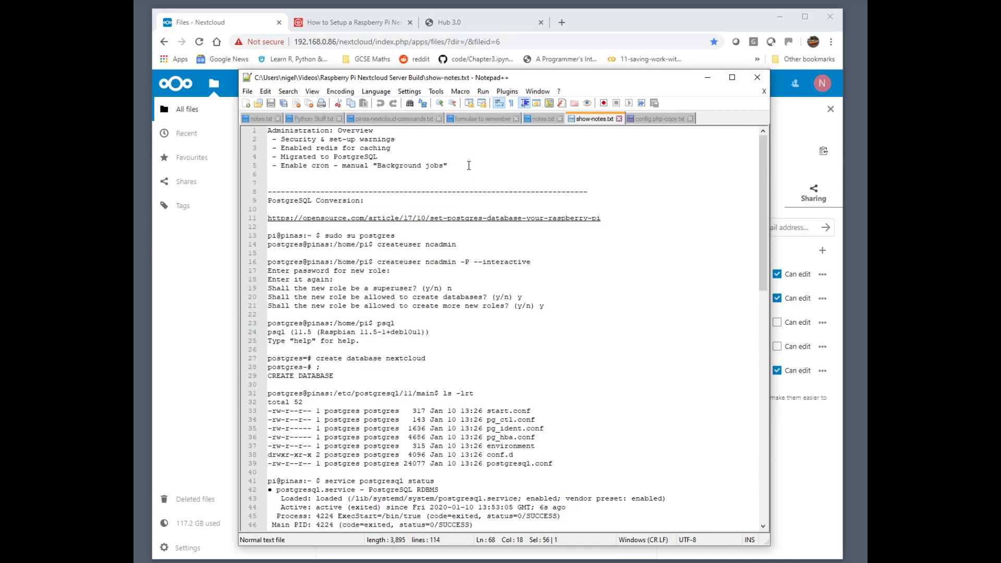
left_click_drag(401, 139, 280, 140)
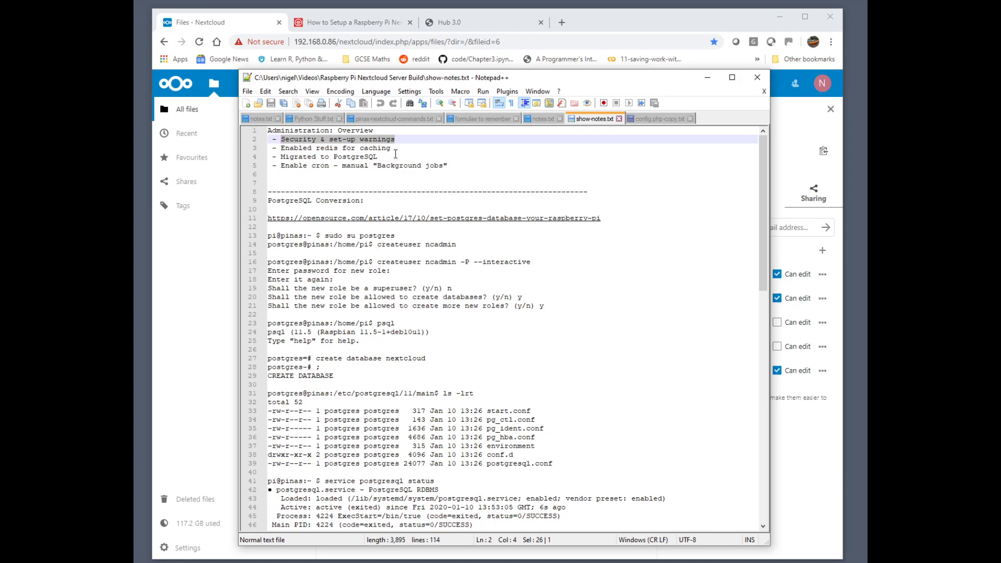
left_click_drag(384, 157, 283, 155)
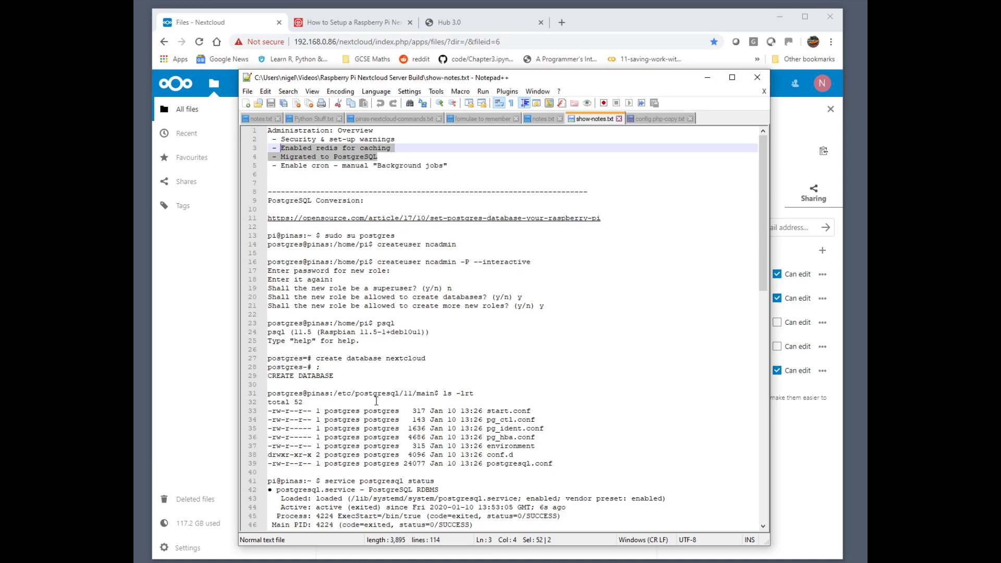
left_click_drag(452, 166, 281, 167)
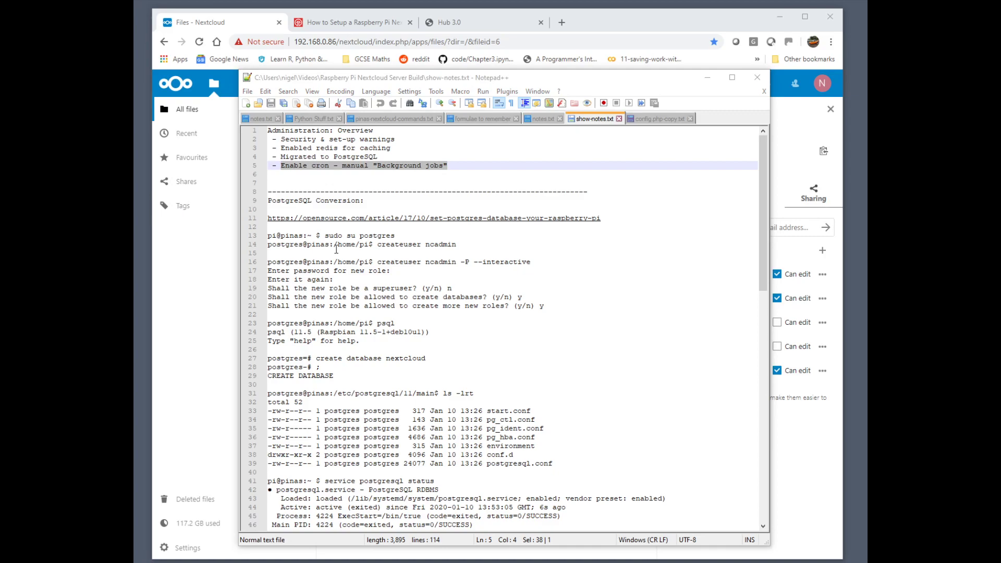
Open the pi@pinas SSH terminal, move it over the notes and enlarge it to cover most of the screen
double_click(843, 319)
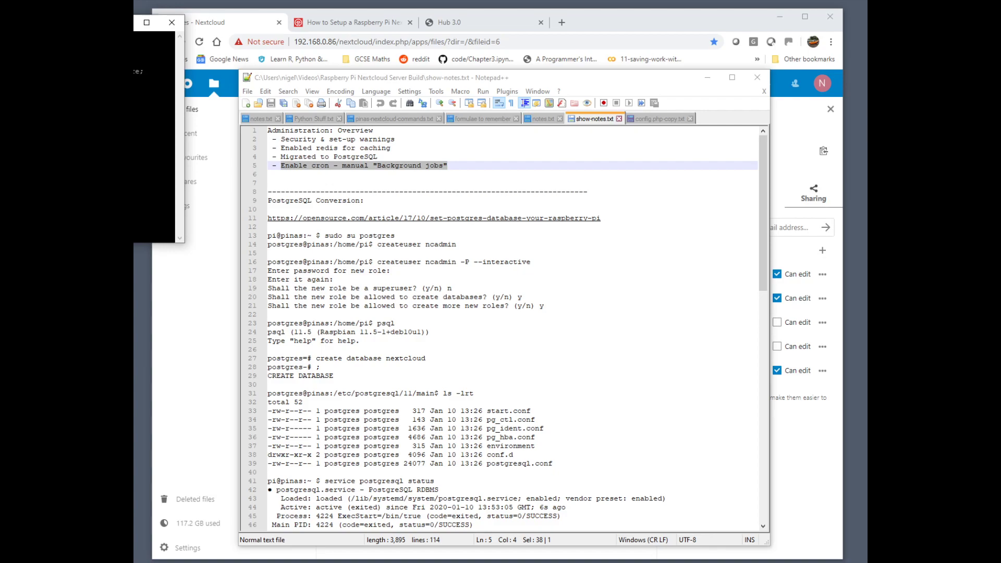
left_click_drag(134, 22, 295, 166)
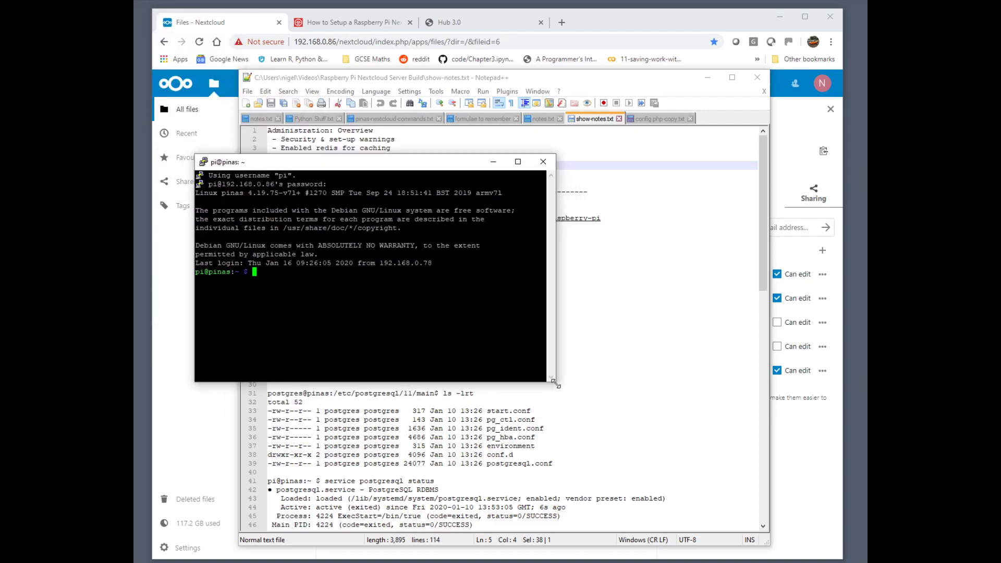
left_click_drag(555, 384, 802, 540)
key("Return")
key("Return")
key("Return")
key("Return")
key("Return")
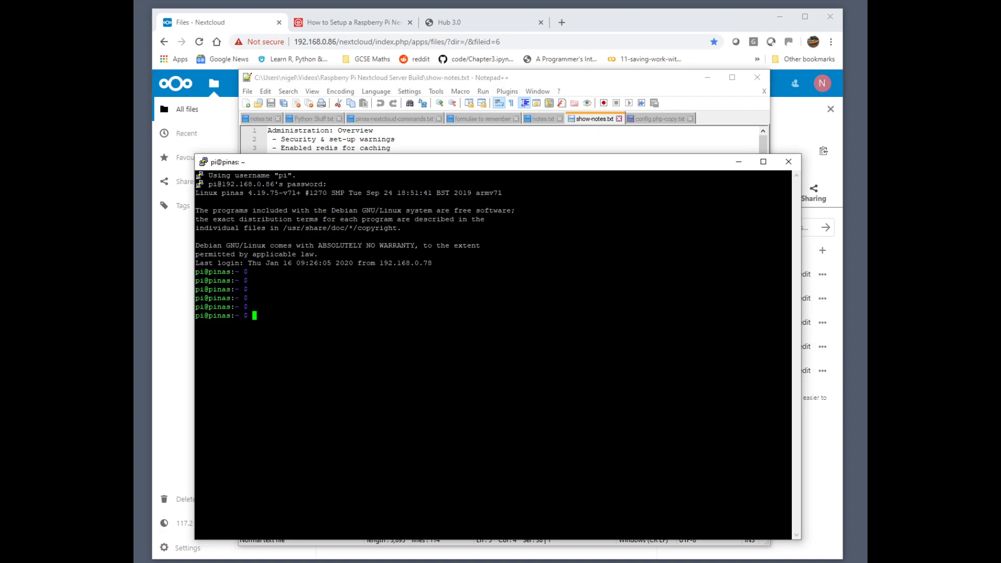
Start a root shell with sudo -i, list the aliases and highlight the four Nextcloud directory shortcuts
type("sudo -")
type("i")
key("Return")
type("lias")
key("Return")
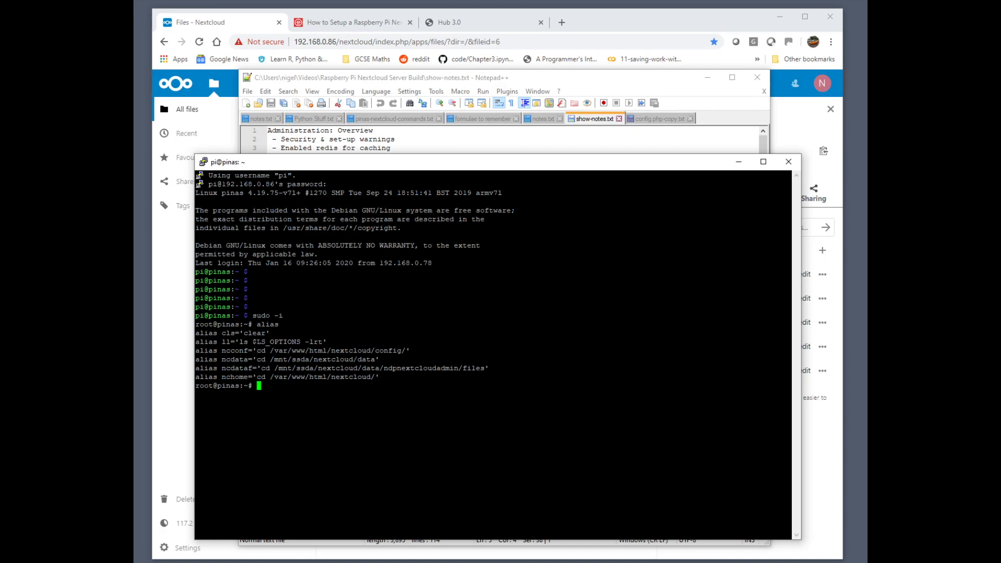
left_click_drag(196, 351, 400, 378)
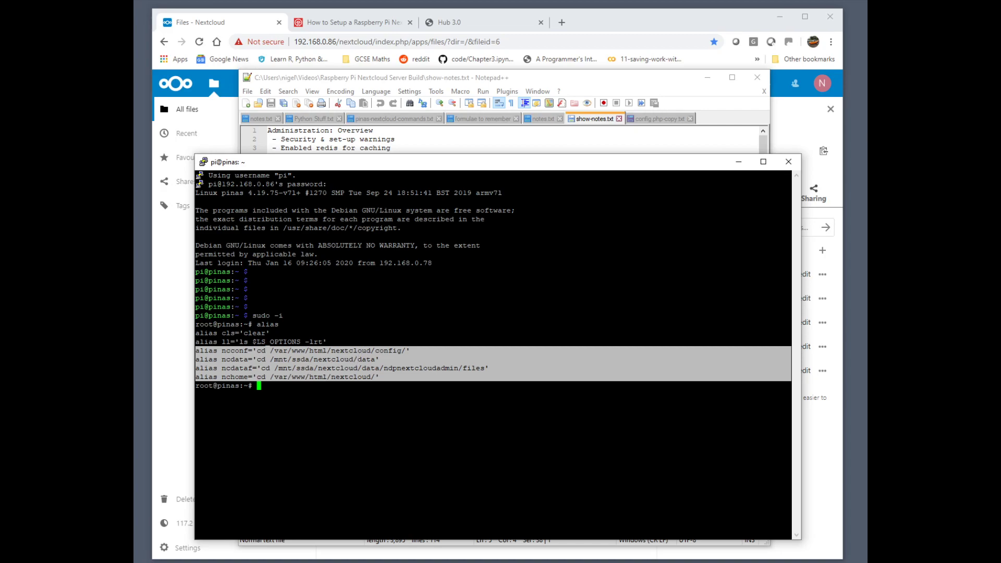
left_click(437, 380)
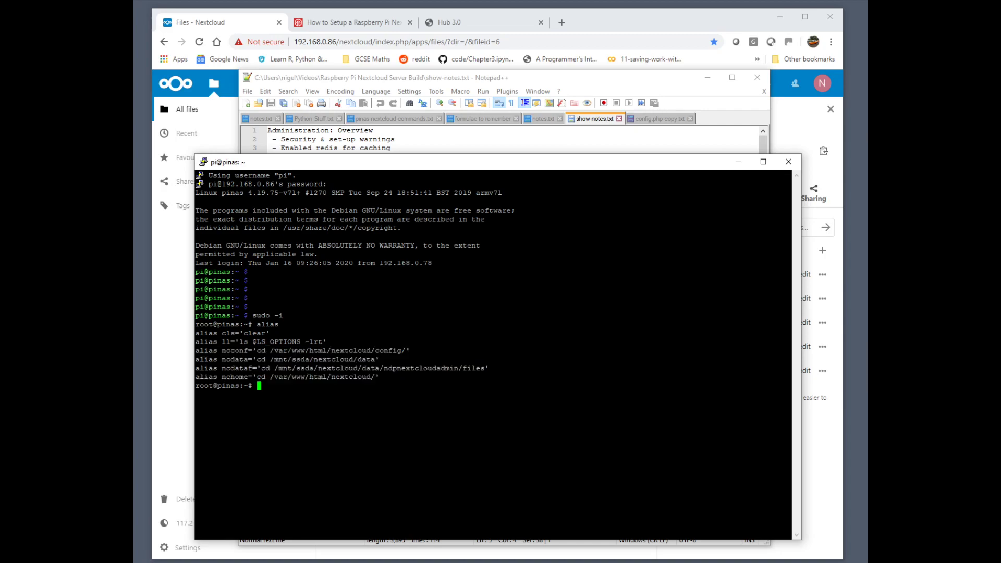
List the root shell's command history
key("Return")
type("history")
key("Return")
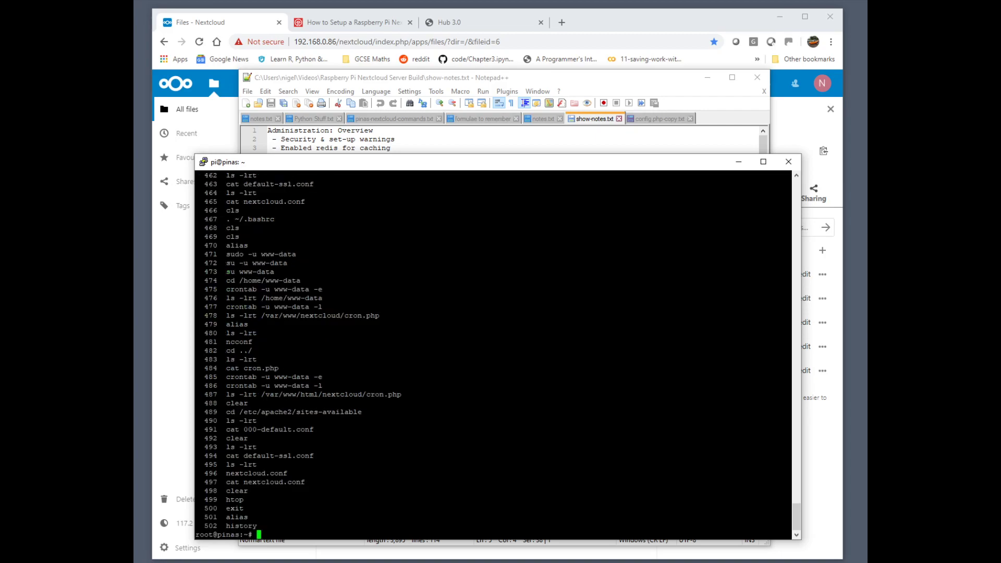
key("Return")
key("Return")
key("Return")
key("Return")
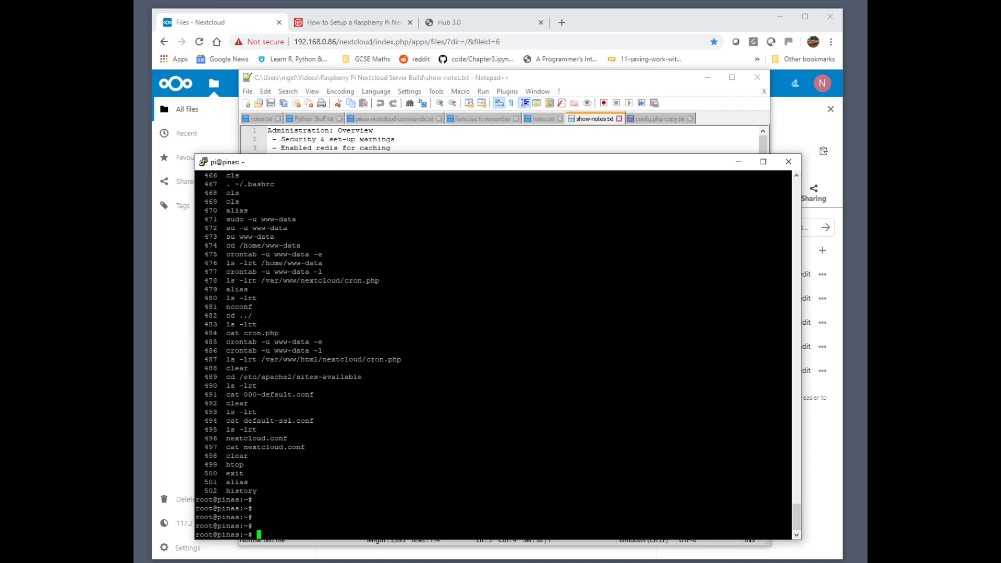
Run crontab -u www-data -l from the command history and highlight the Nextcloud cron.php job line
left_click_drag(222, 255, 347, 255)
left_click_drag(227, 272, 321, 272)
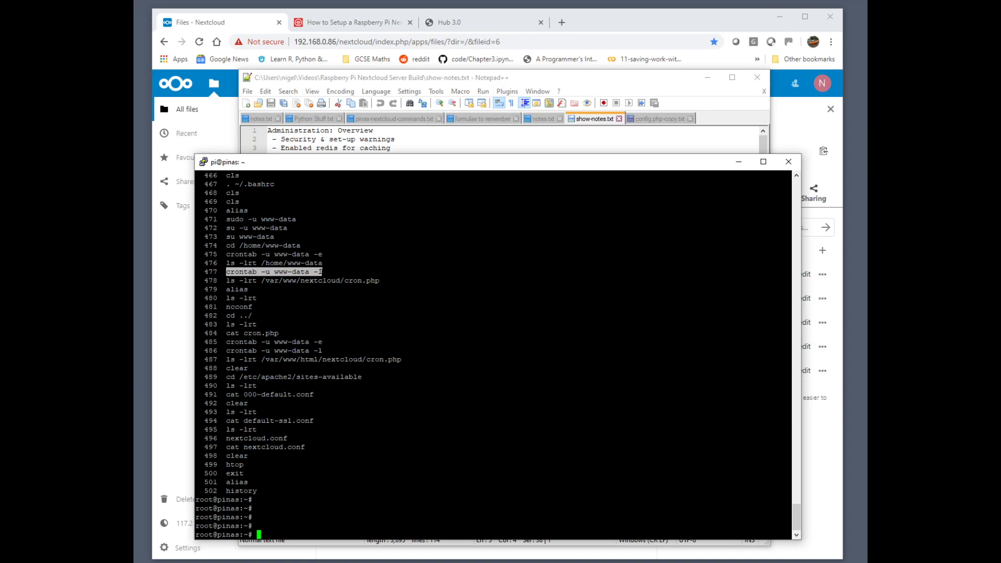
right_click(321, 272)
key("Return")
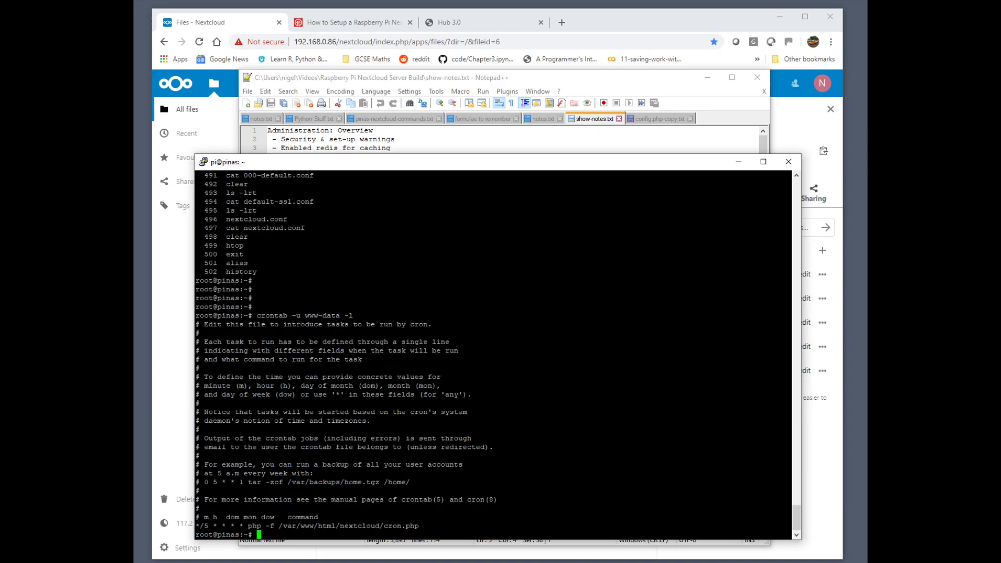
left_click_drag(788, 526, 197, 526)
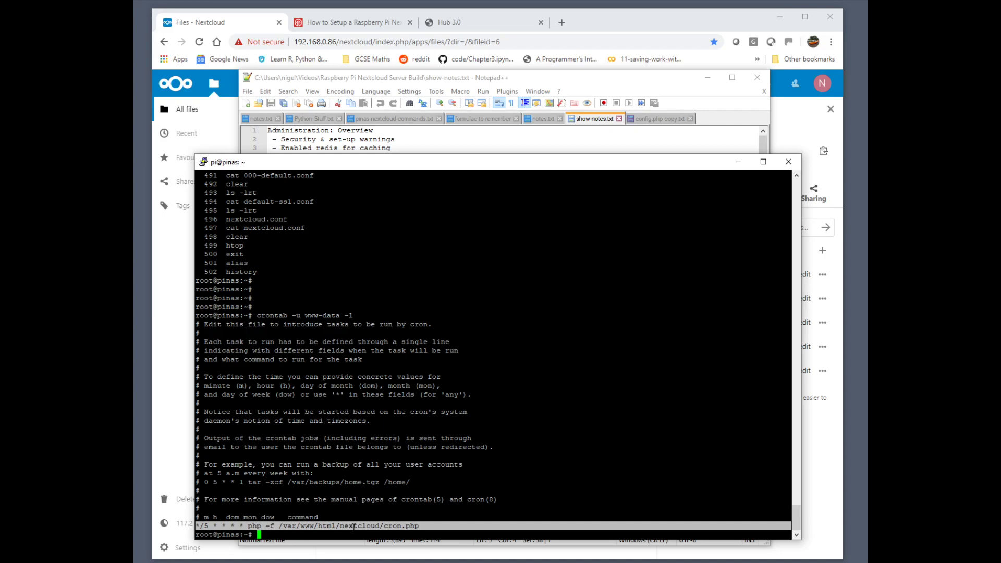
Clear the terminal screen
key("Return")
key("Return")
key("Return")
type("clear")
key("Return")
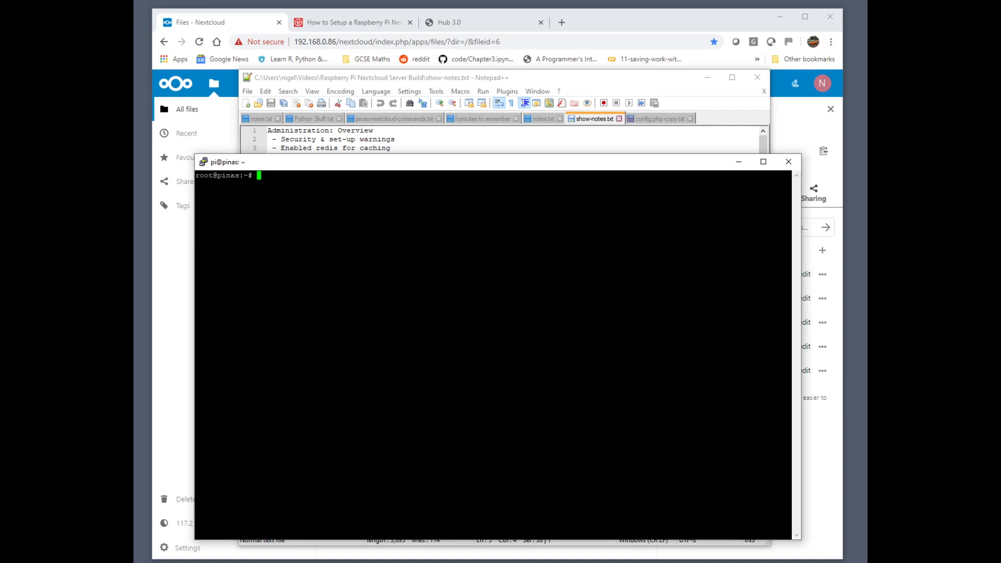
Return to show-notes.txt in Notepad++, review the PostgreSQL Conversion commands and highlight postgresql.conf in the directory listing
left_click(511, 81)
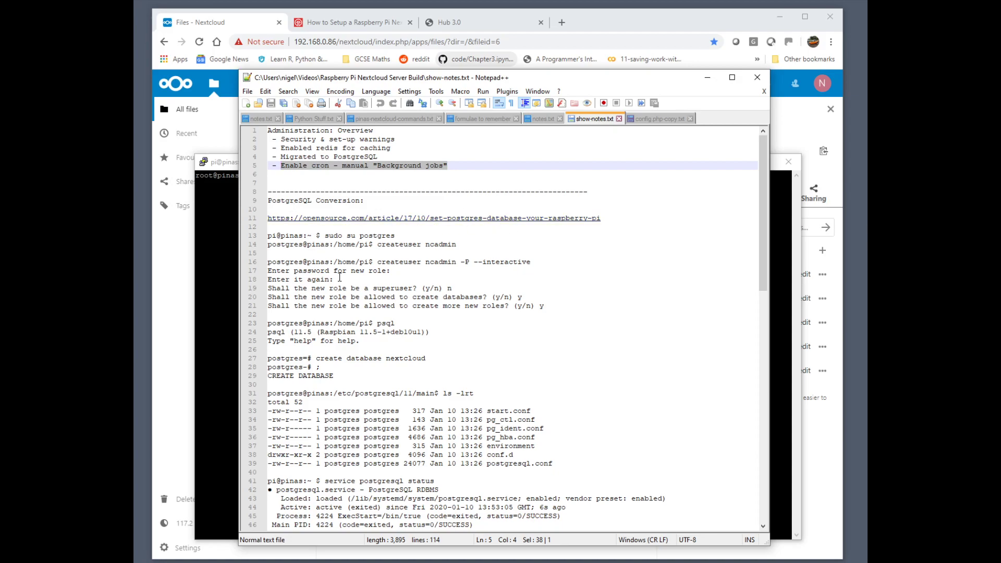
scroll(312, 224, "down", 2)
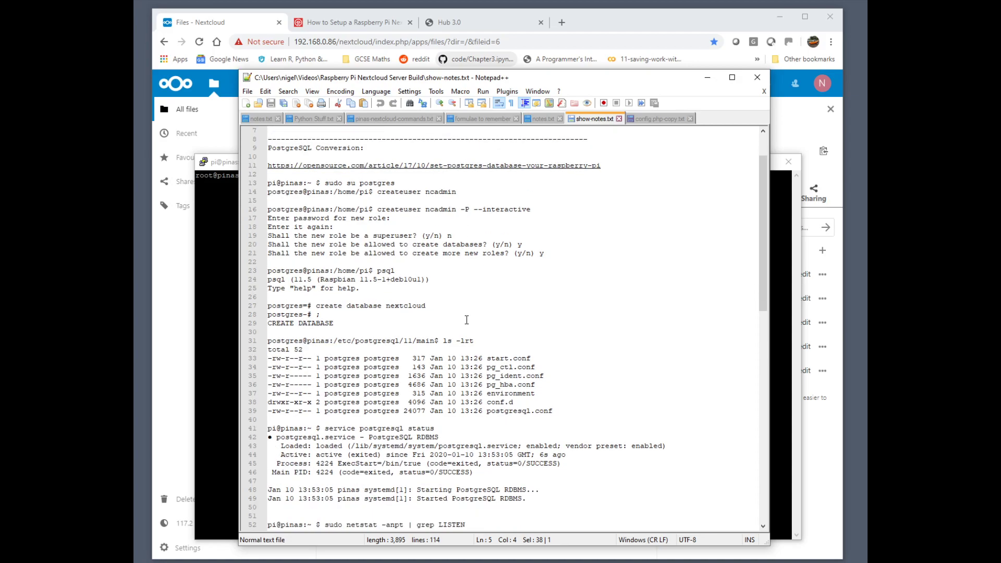
scroll(442, 416, "down", 2)
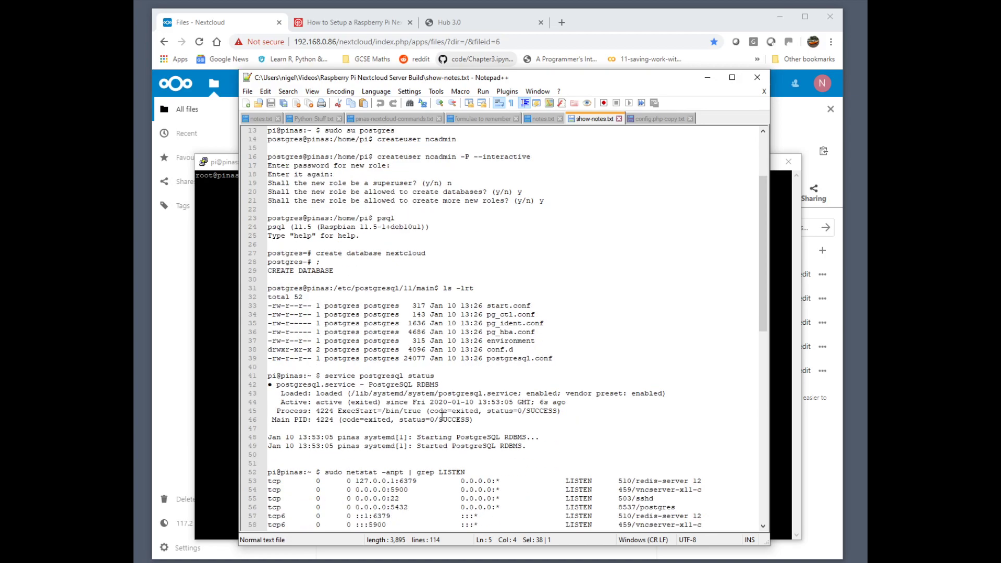
scroll(443, 416, "up", 2)
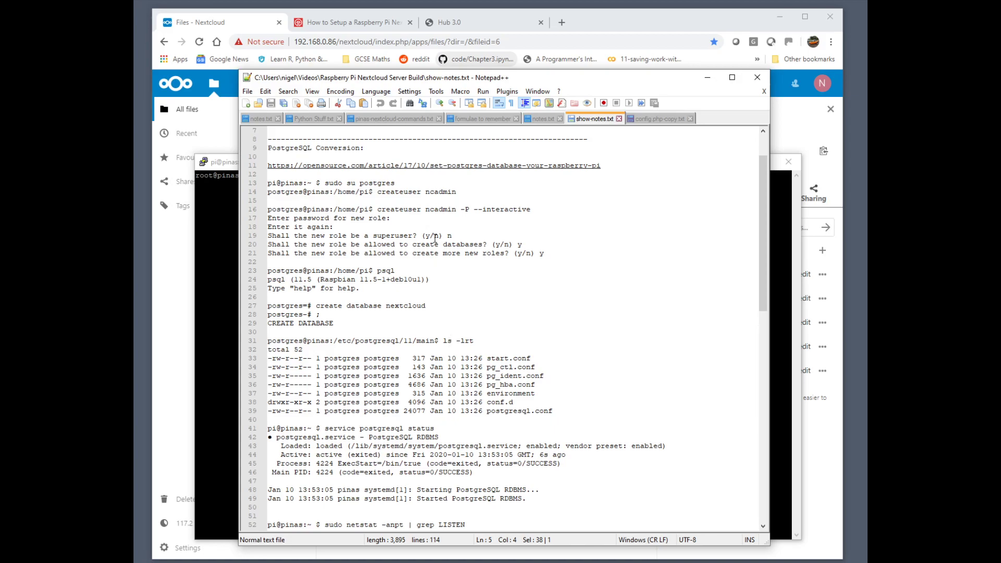
scroll(436, 230, "down", 4)
left_click_drag(553, 307, 487, 308)
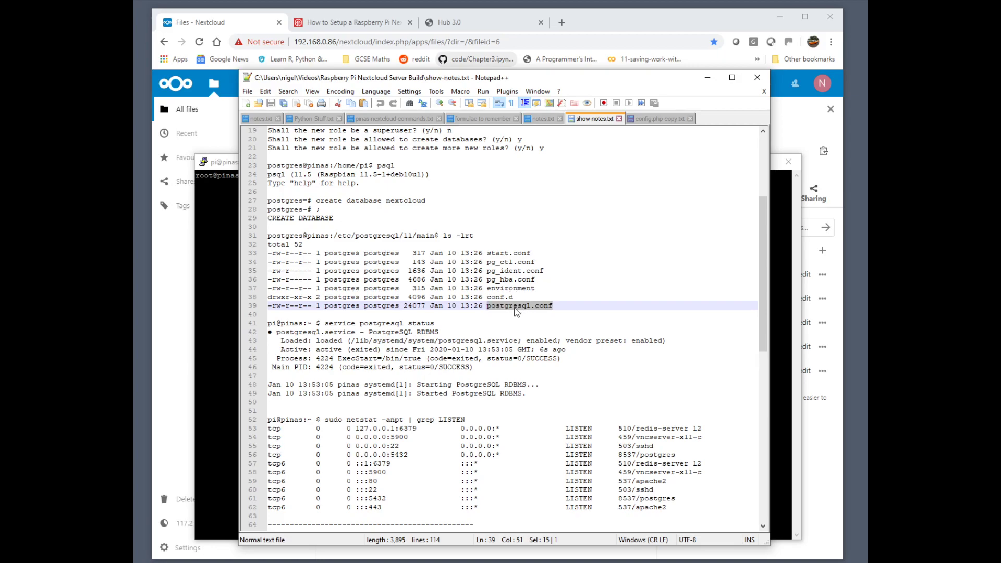
Highlight the tcp6 port 5432 postgres line in the netstat output and review the notes around it
left_click_drag(390, 500, 354, 500)
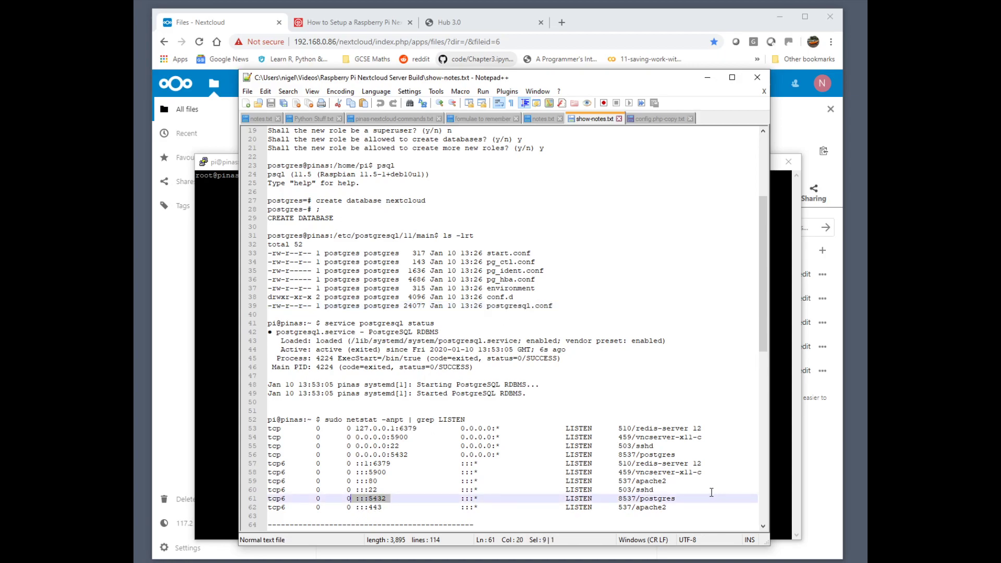
left_click_drag(681, 499, 250, 500)
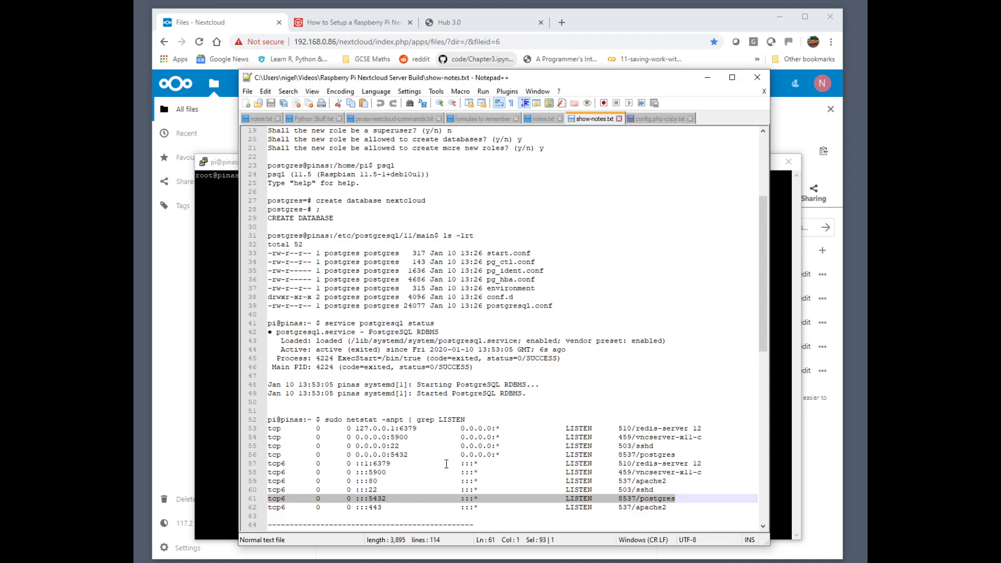
scroll(483, 470, "down", 5)
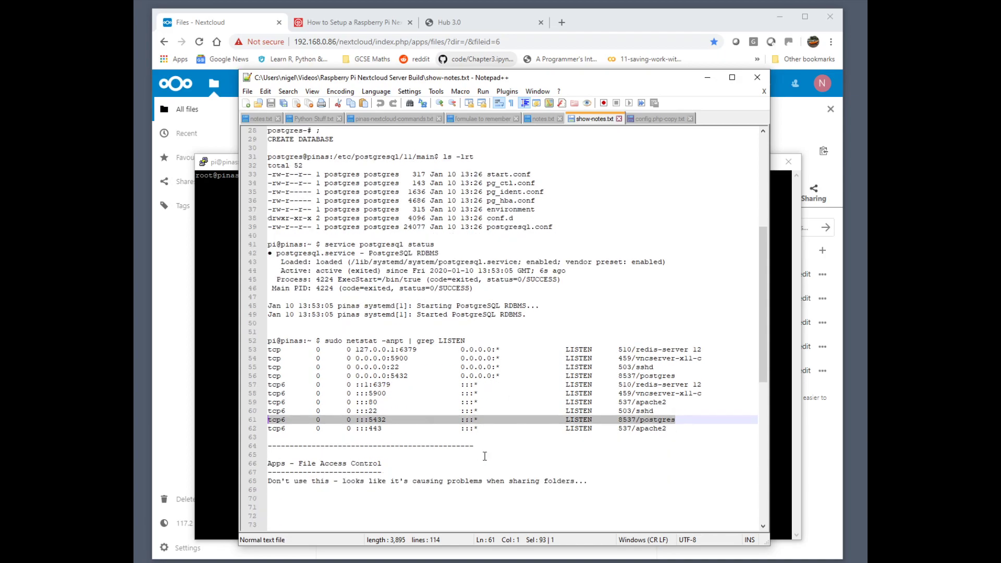
scroll(484, 457, "up", 4)
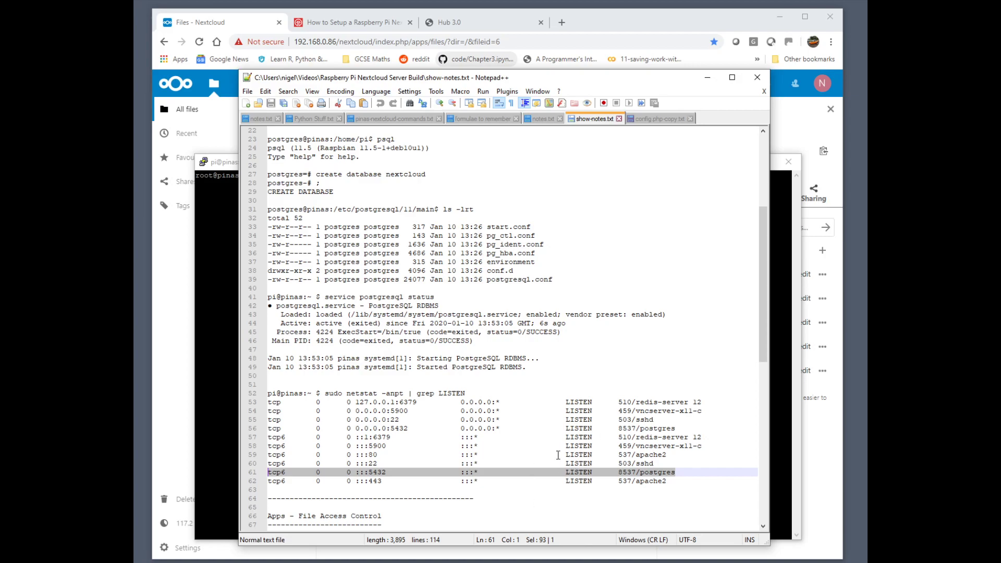
scroll(558, 451, "down", 2)
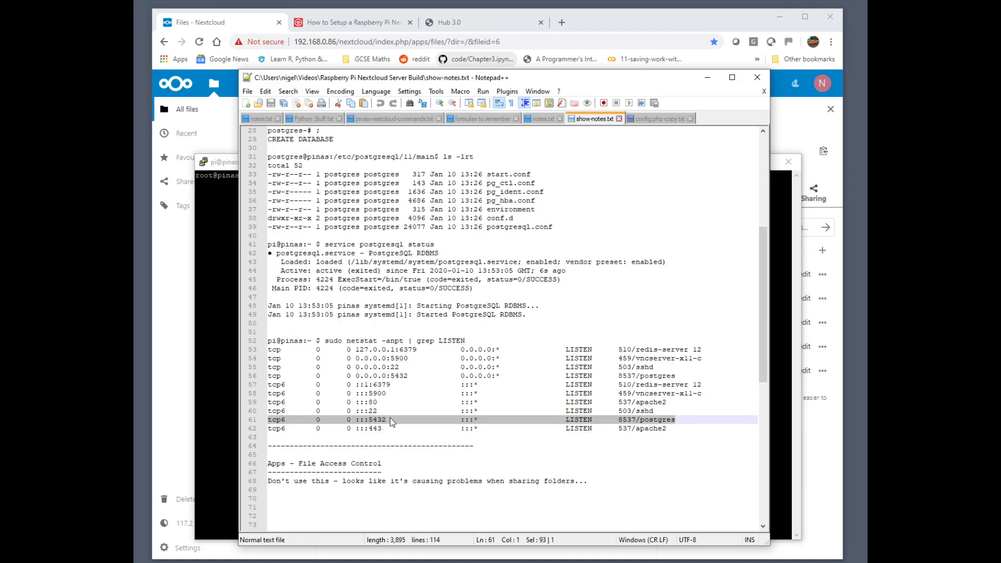
Highlight the Apps - File Access Control note and the Moved Default Storage Location section in show-notes.txt
left_click_drag(597, 487, 246, 463)
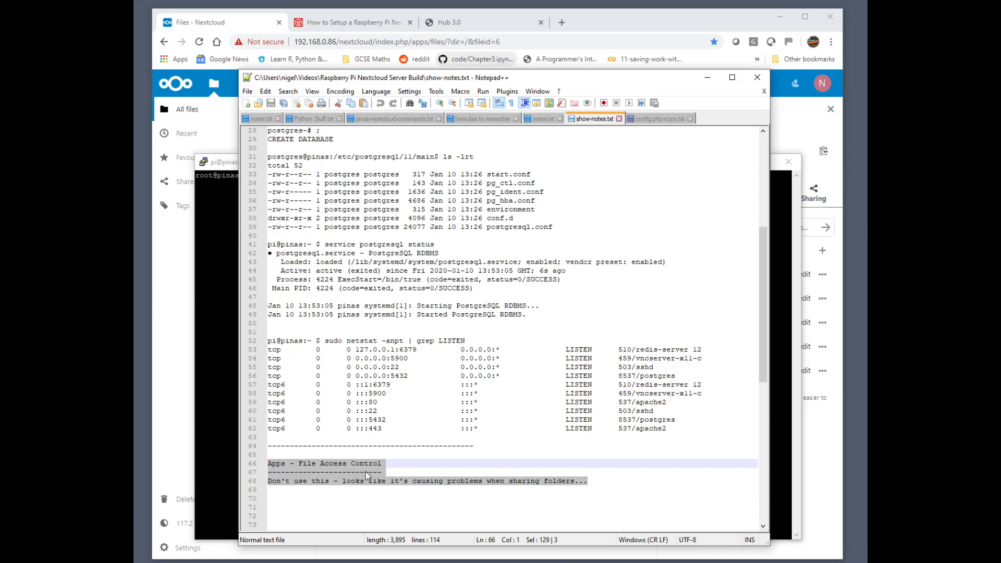
scroll(417, 495, "down", 2)
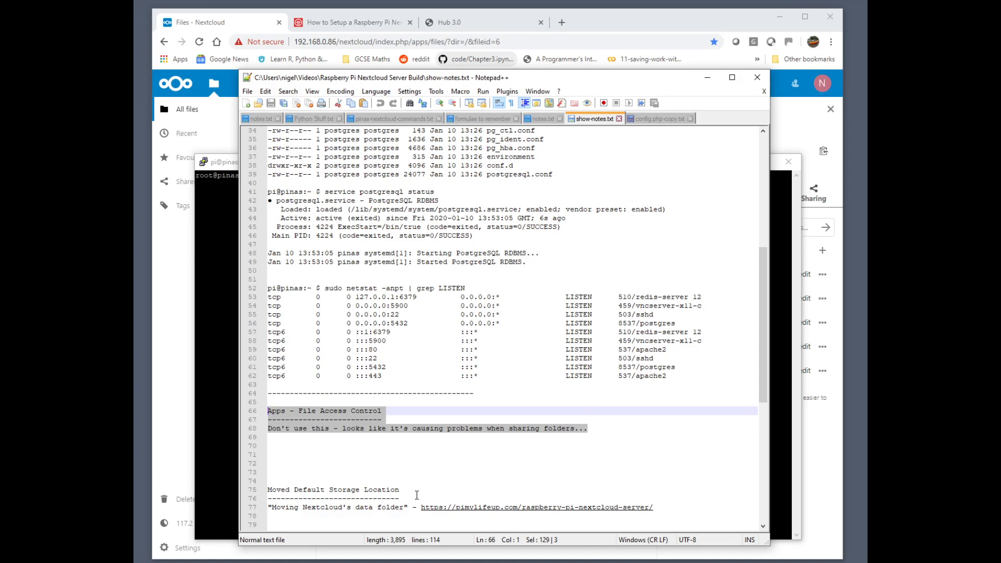
scroll(413, 485, "down", 2)
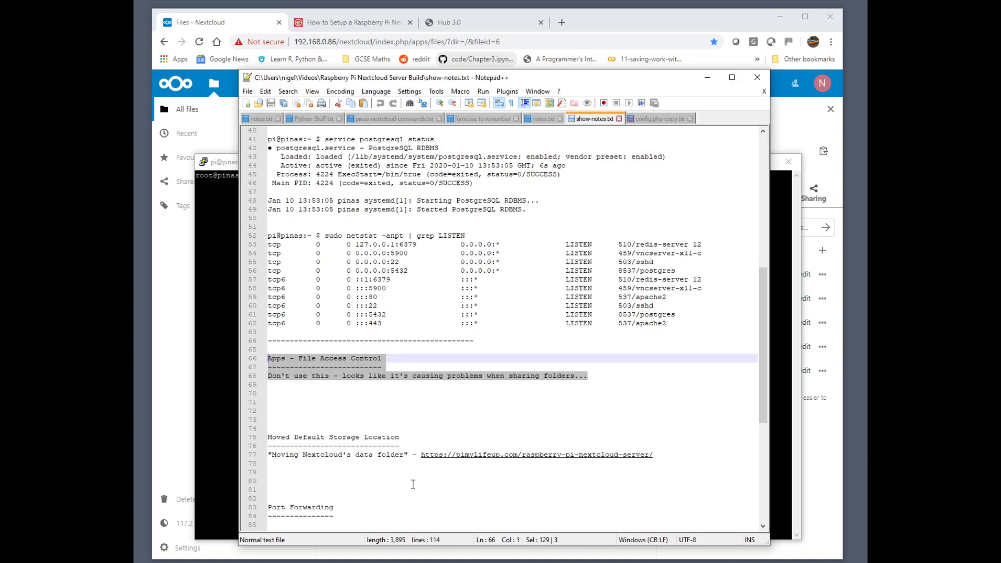
scroll(404, 462, "down", 2)
left_click_drag(284, 415, 268, 385)
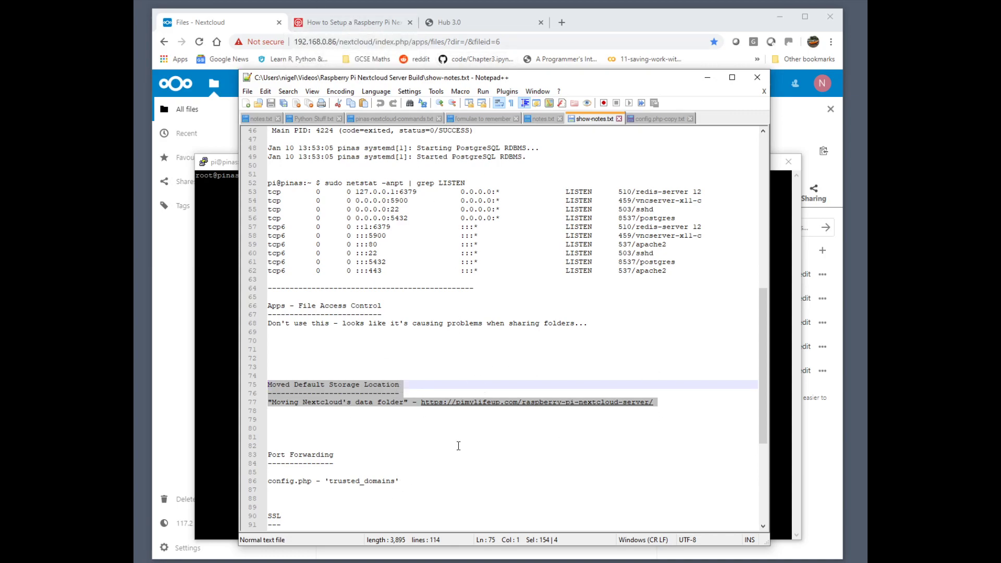
Highlight the Port Forwarding notes, check the router's Port forwarding page in the browser and return to show-notes.txt
scroll(458, 445, "down", 1)
scroll(451, 445, "up", 5)
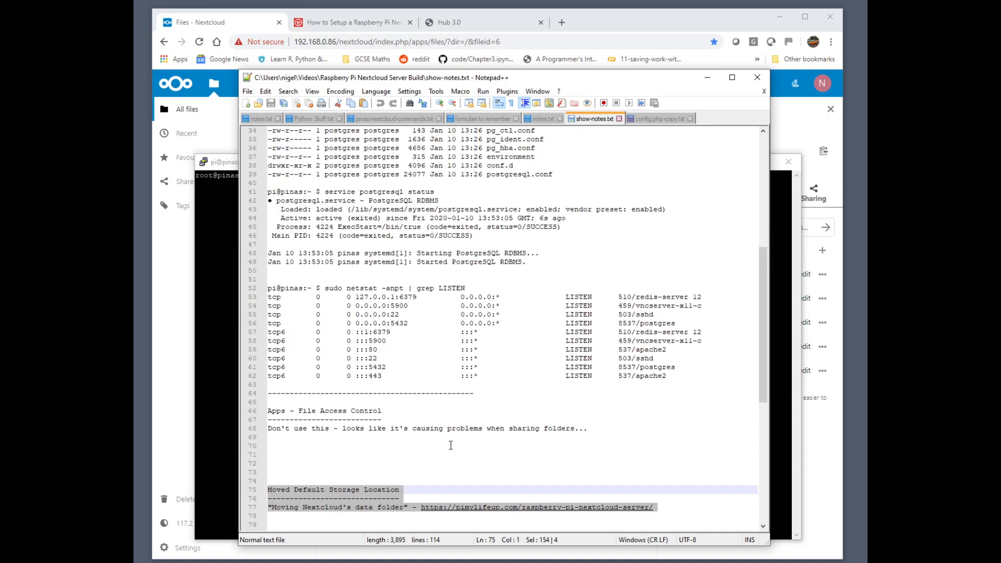
scroll(451, 445, "up", 10)
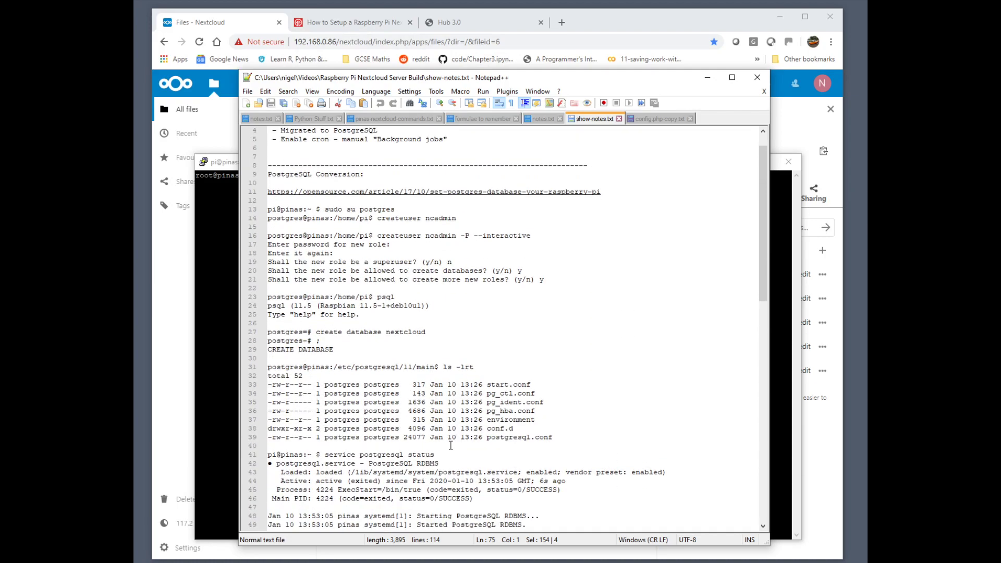
scroll(451, 446, "down", 20)
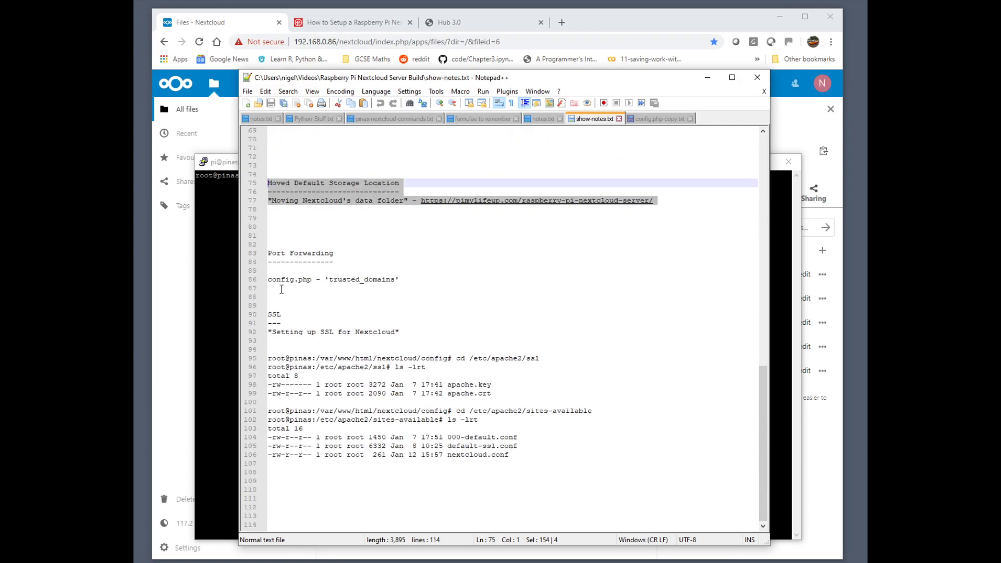
left_click_drag(280, 289, 269, 243)
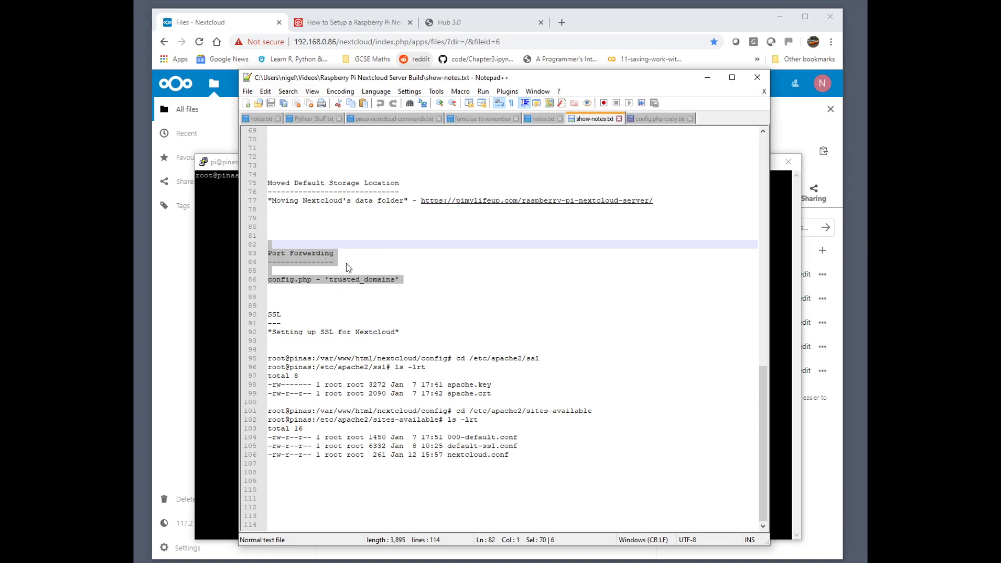
left_click(472, 23)
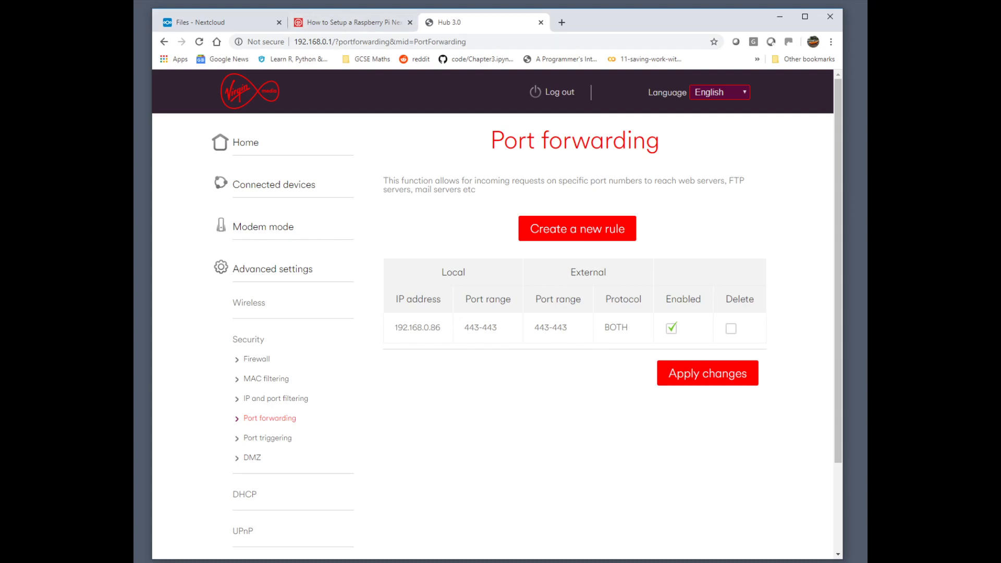
key("alt+Tab")
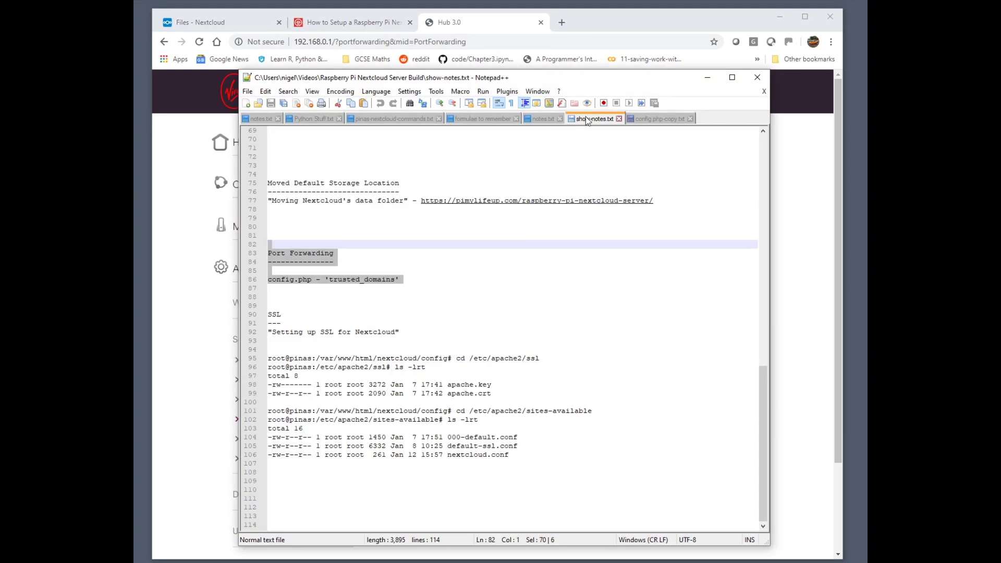
Open config.php-copy.txt and highlight in turn the data directory, database type and version, memcache and Redis, maintenance and database connection settings
left_click(661, 120)
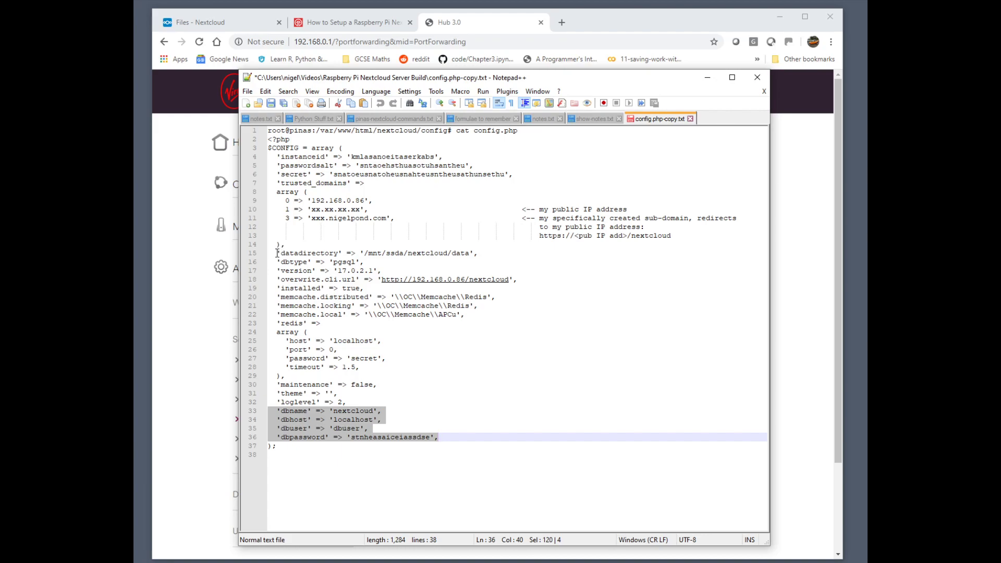
left_click_drag(276, 254, 493, 254)
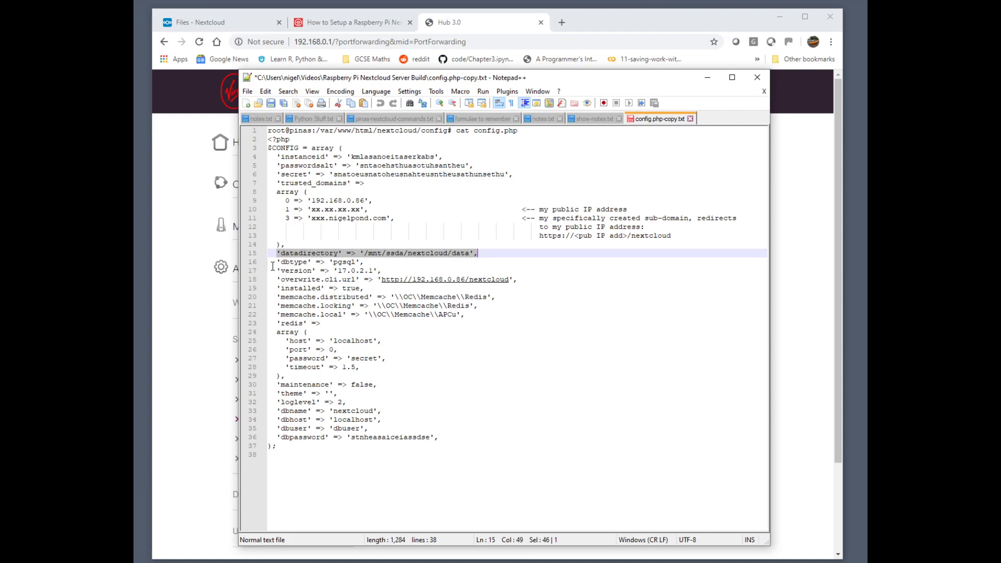
left_click_drag(277, 263, 388, 272)
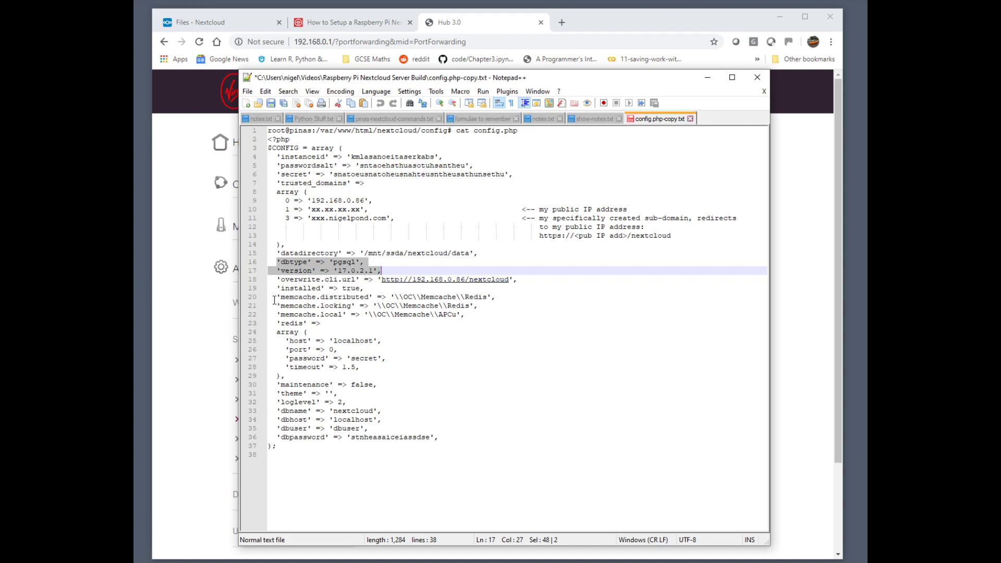
left_click_drag(272, 297, 431, 375)
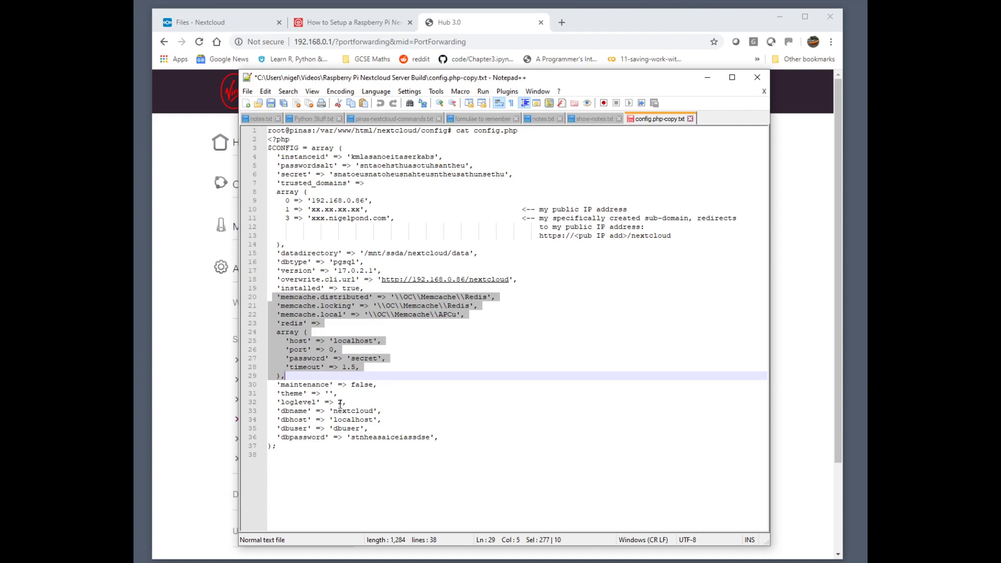
left_click_drag(389, 384, 267, 384)
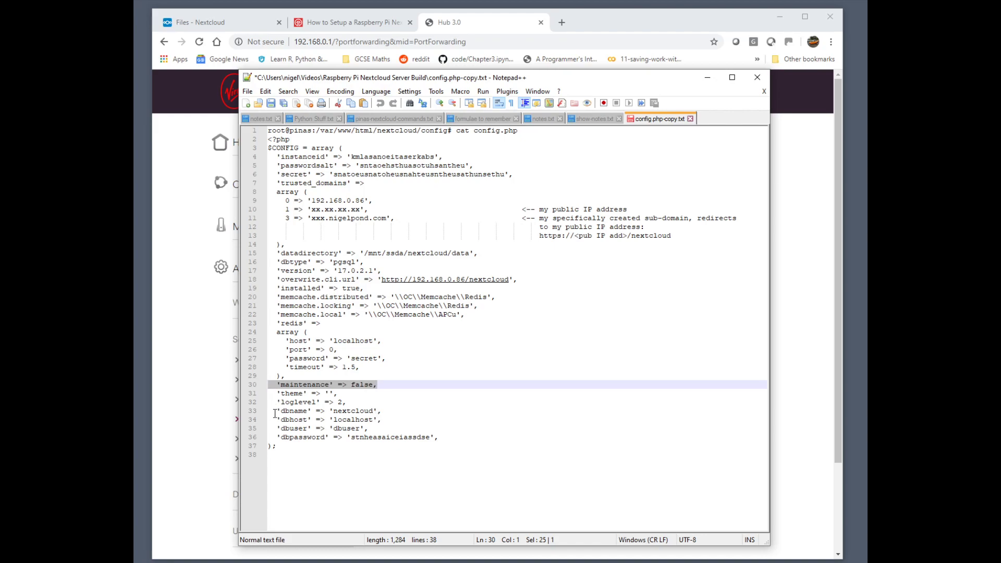
left_click_drag(269, 413, 441, 439)
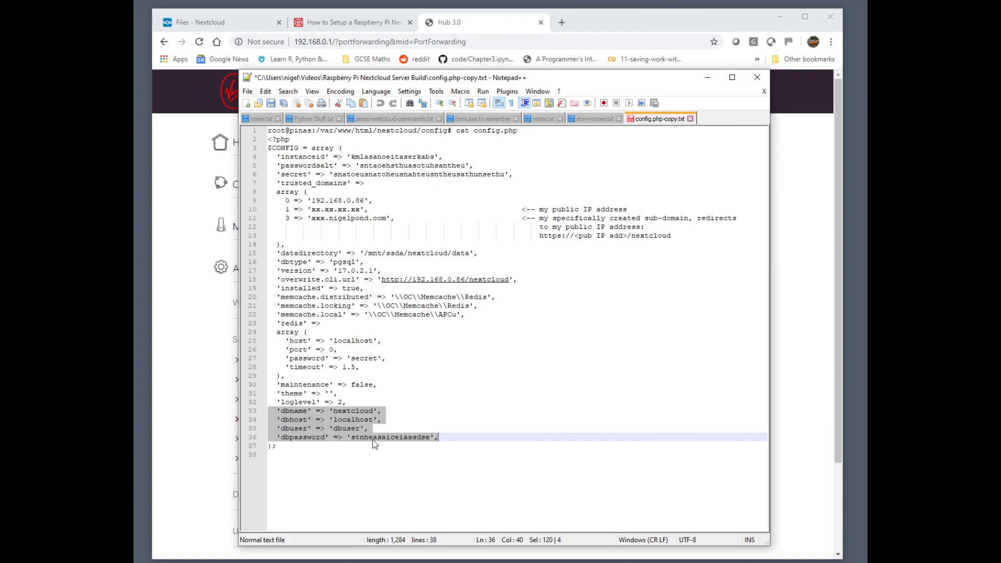
Highlight the trusted_domains entries for the local IP, public IP and sub-domain, plus the redirect address ending in nextcloud
left_click_drag(272, 201, 377, 201)
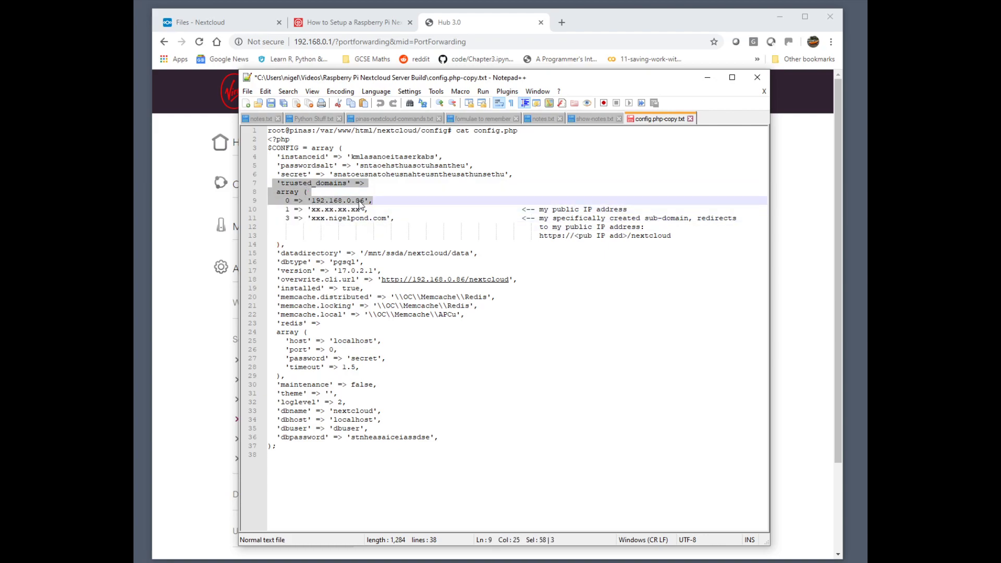
left_click_drag(311, 211, 361, 211)
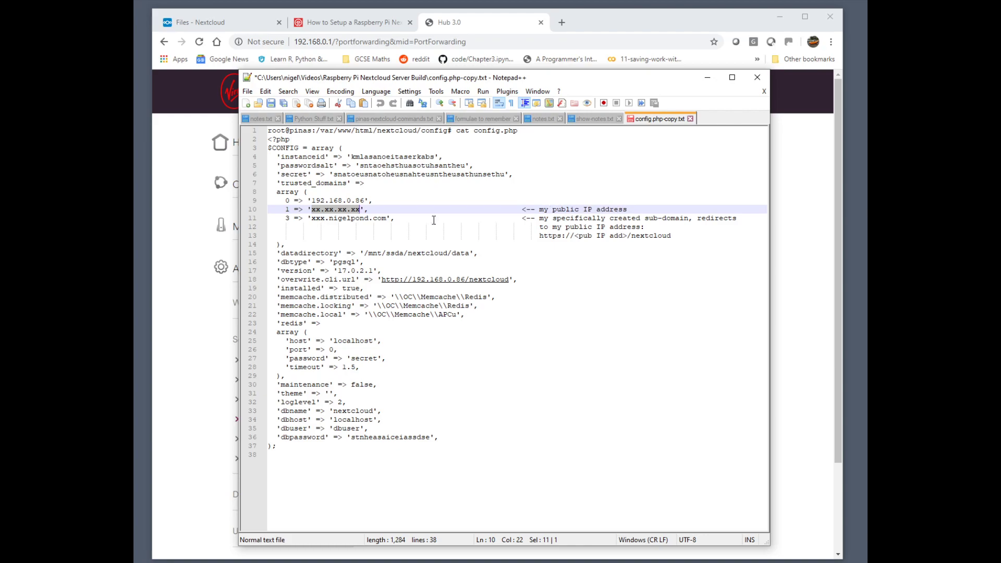
left_click_drag(284, 218, 412, 218)
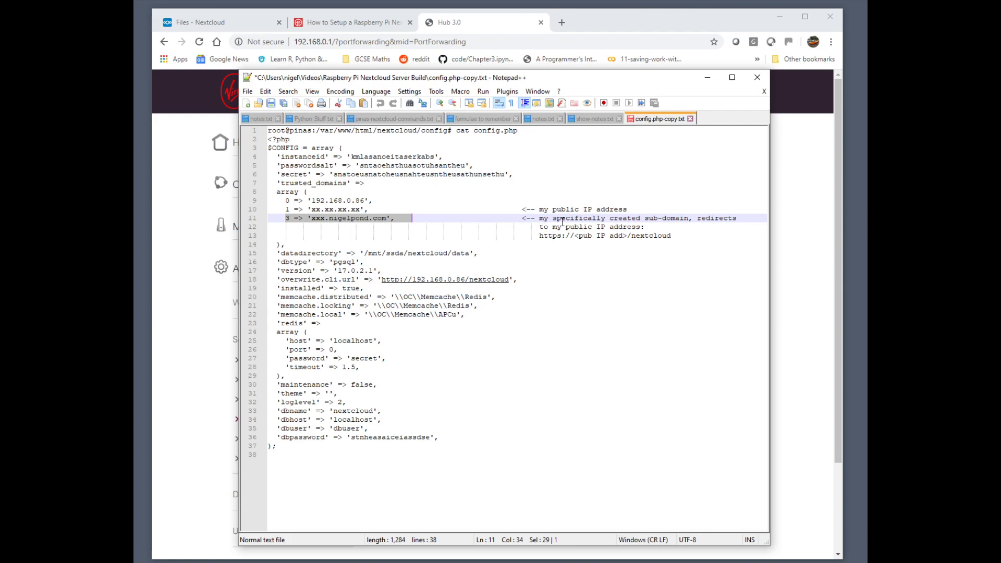
left_click_drag(539, 235, 686, 238)
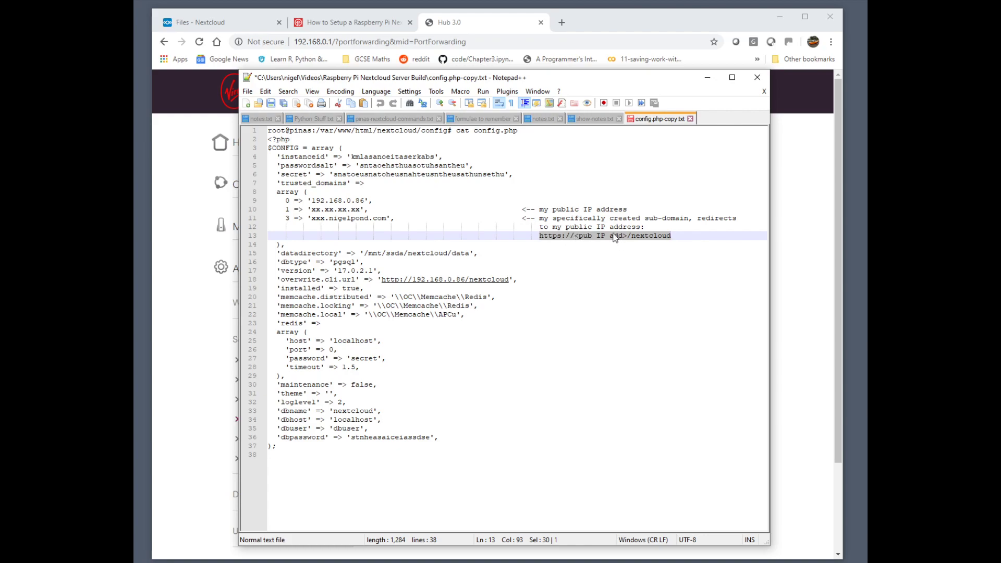
double_click(355, 210)
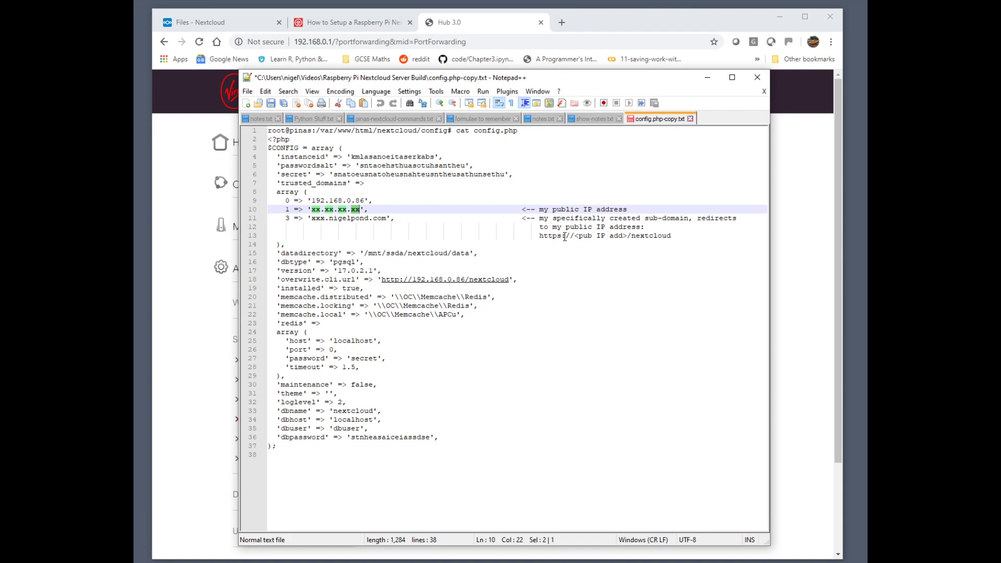
double_click(649, 236)
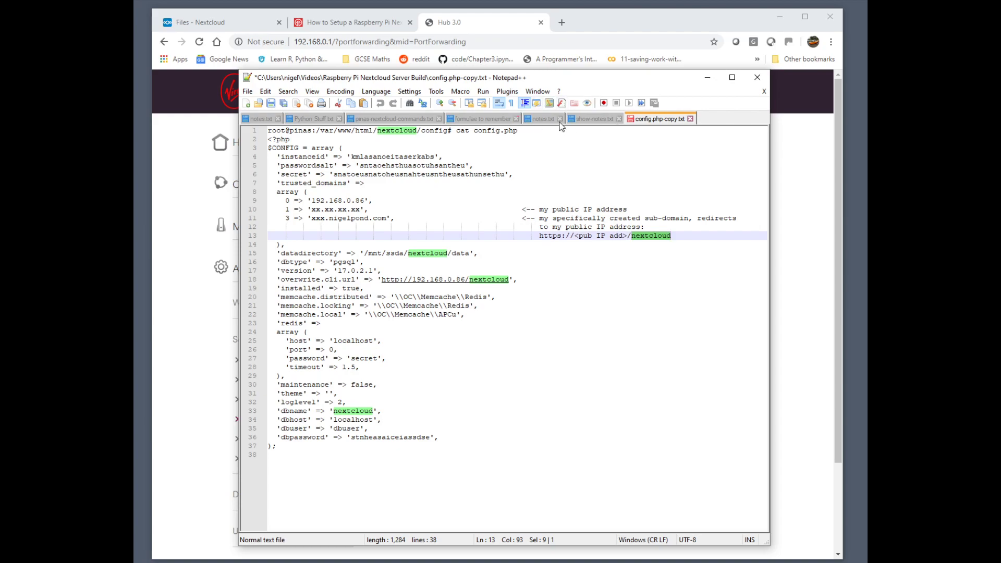
Highlight the SSL section in show-notes.txt and find "Setting up SSL for Nextcloud" in the pimylifeup.com guide in the browser
left_click(575, 117)
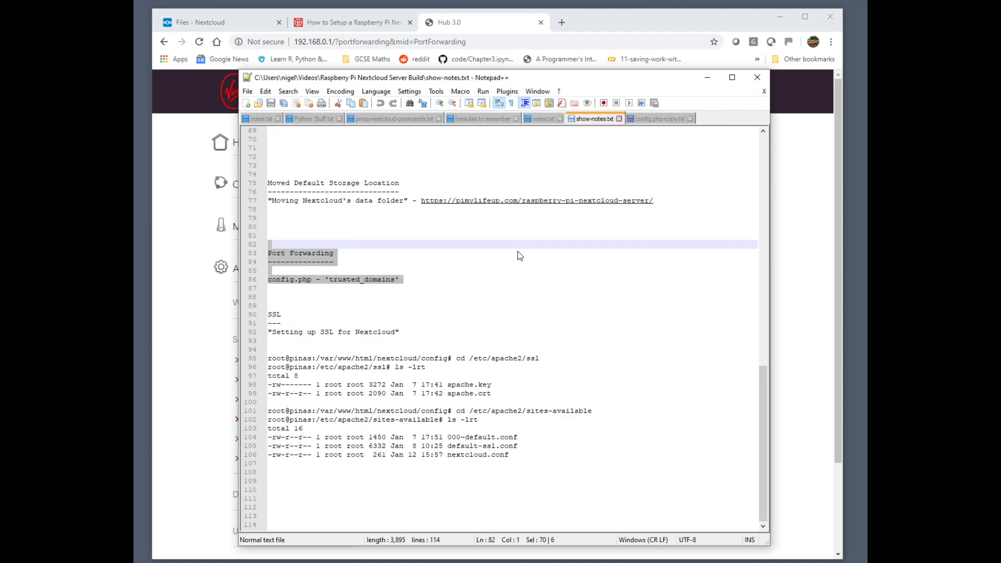
left_click_drag(414, 332, 244, 319)
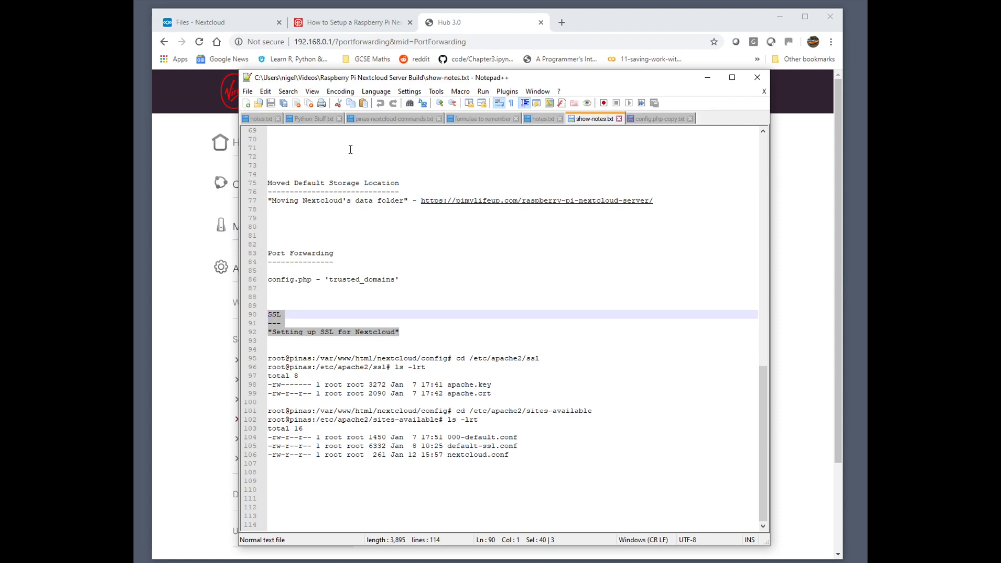
left_click(365, 23)
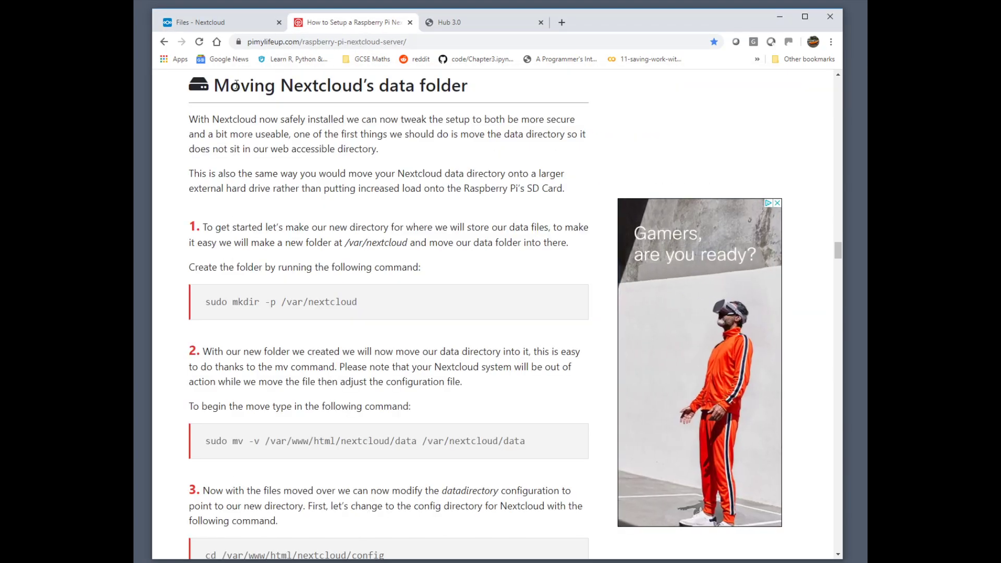
scroll(368, 182, "down", 12)
scroll(367, 182, "down", 17)
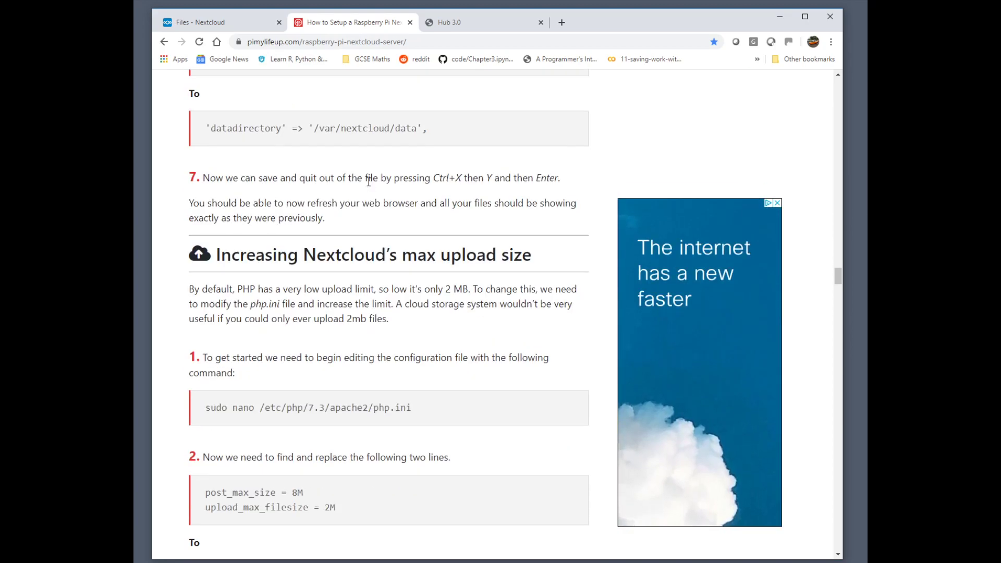
scroll(368, 185, "down", 16)
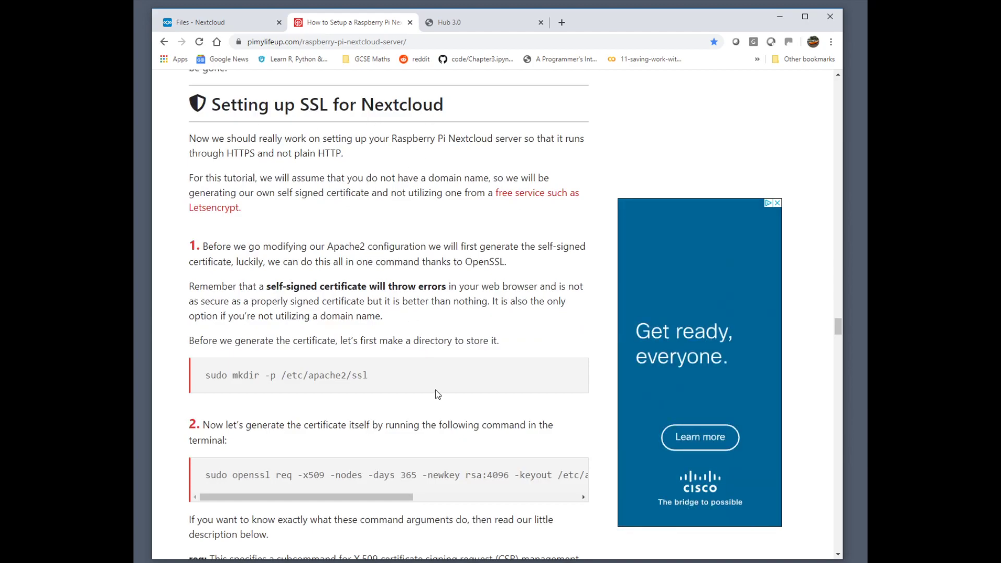
Highlight the certificate prompts from Country Name to Email Address in the guide's SSL section
scroll(436, 389, "down", 10)
scroll(436, 389, "down", 1)
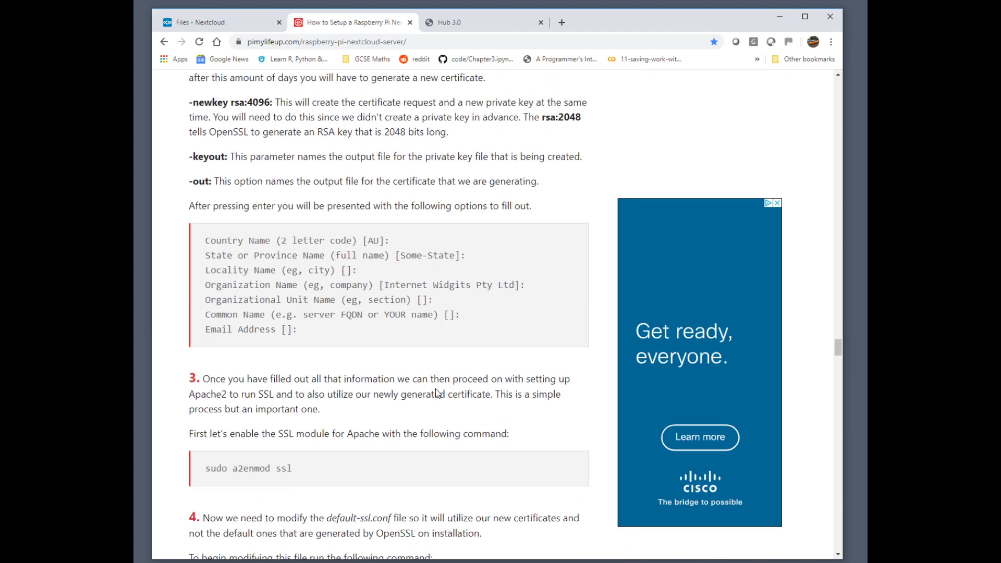
left_click_drag(297, 342, 184, 250)
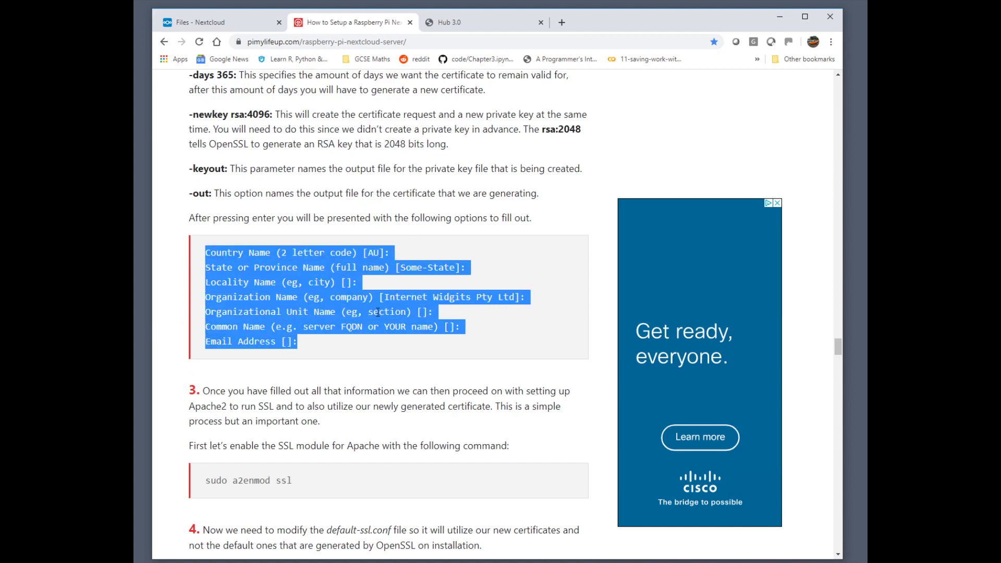
View the Nextcloud site's certificate information from the Not secure warning, close it and return to the pimylifeup.com guide
left_click(219, 23)
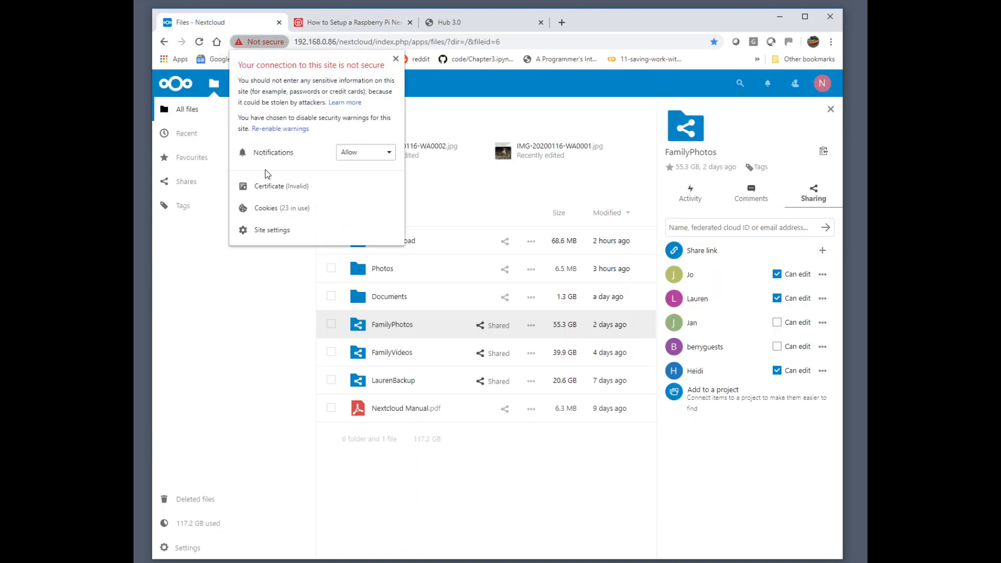
left_click(267, 187)
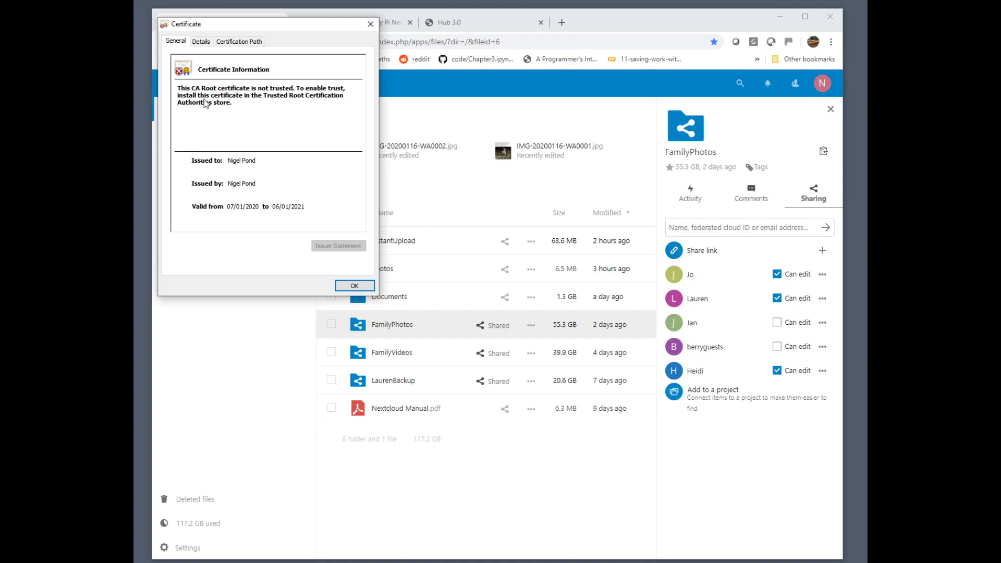
left_click(202, 45)
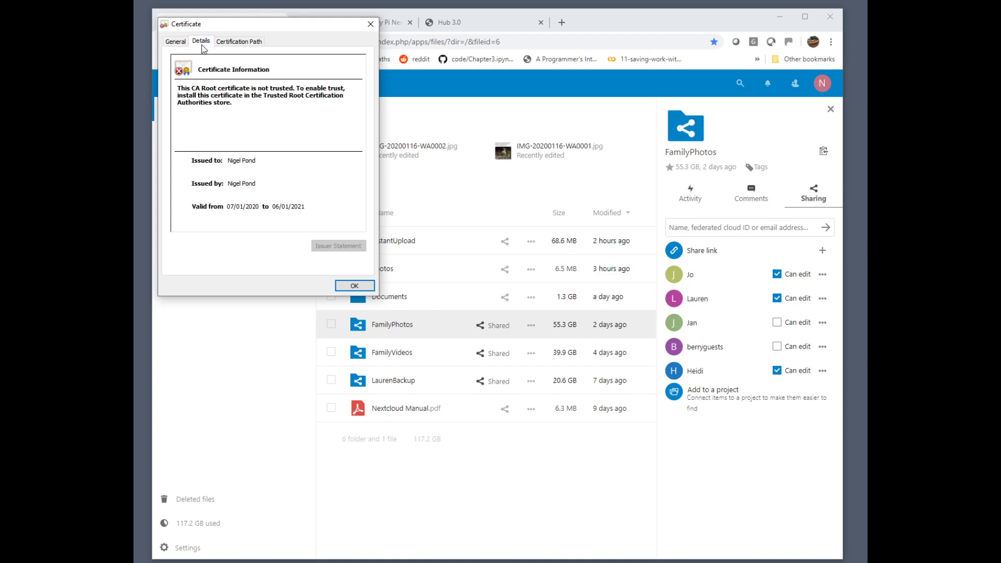
left_click(245, 42)
left_click(180, 45)
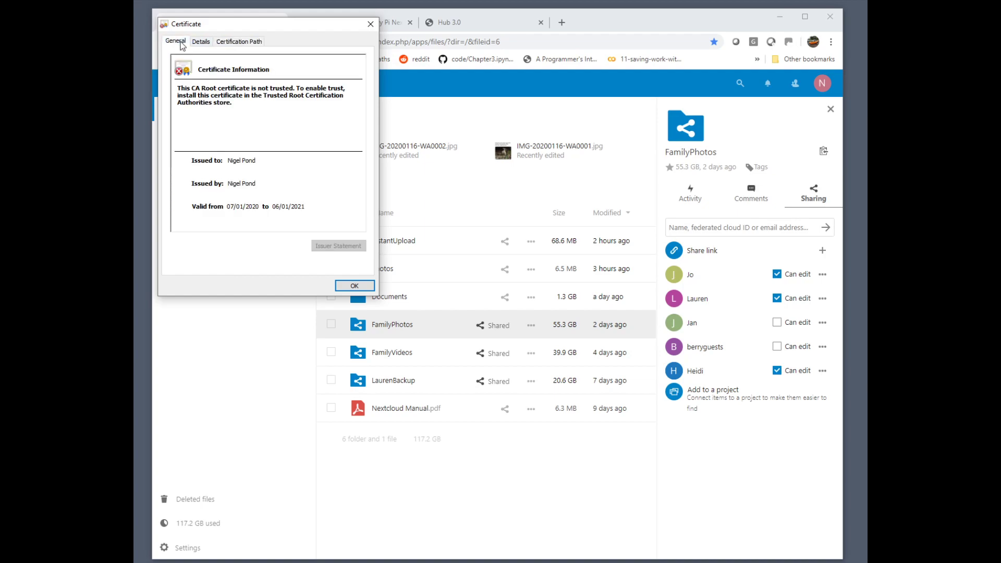
left_click(351, 285)
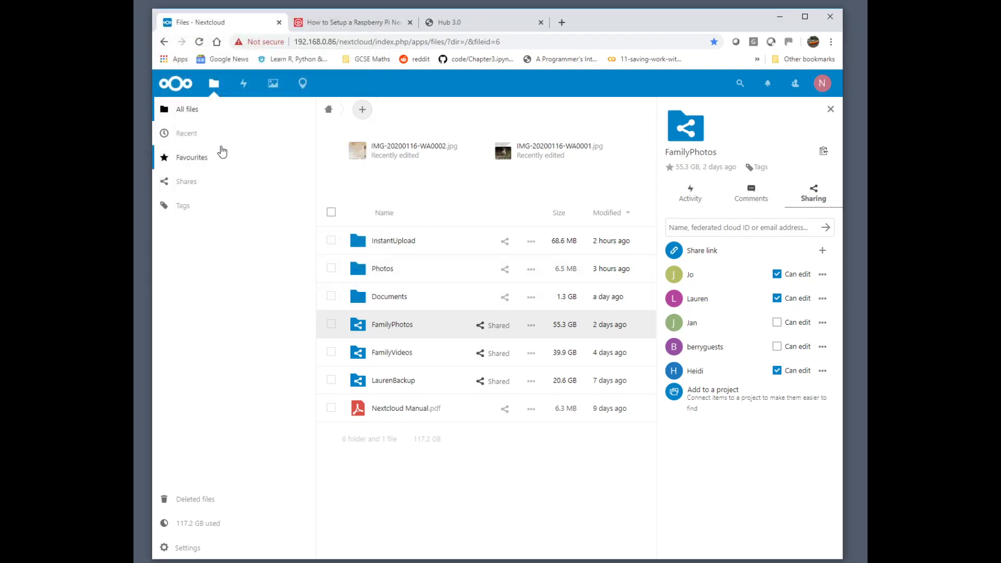
left_click(347, 22)
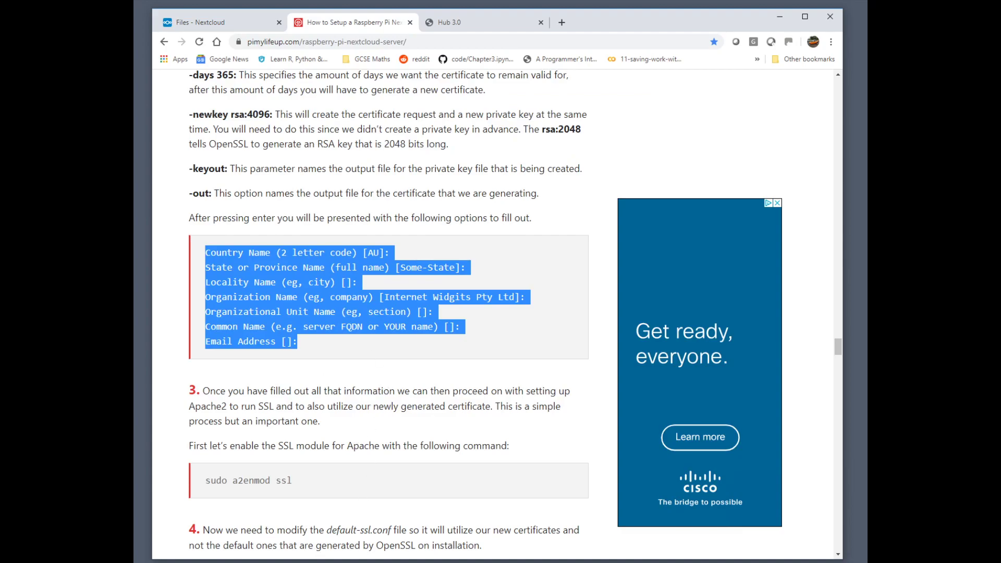
Switch to the PuTTY terminal, show the command history and change to the directory /etc/apache2/sites-available
mouse_move(354, 562)
left_click(354, 545)
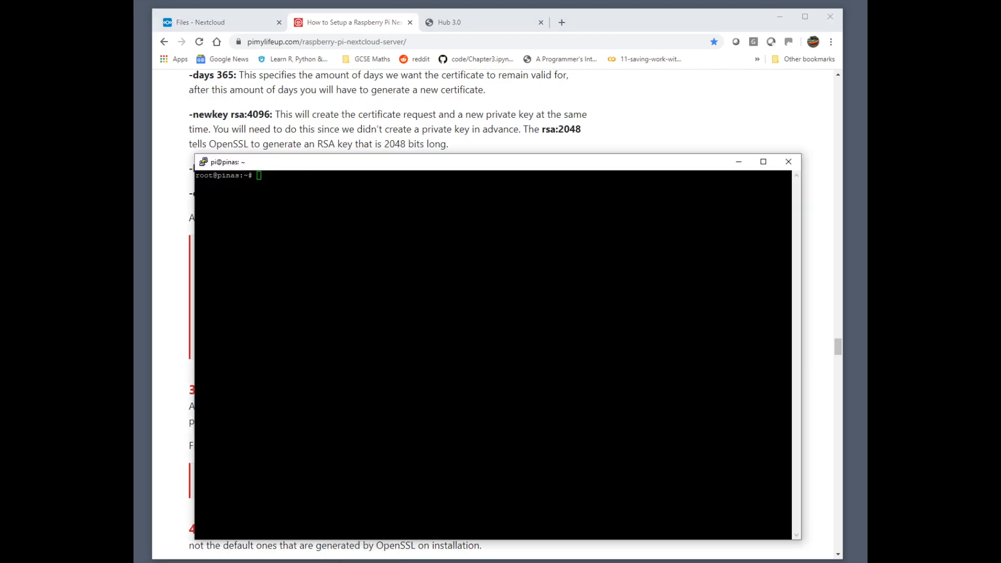
type("history")
key("Return")
type("cd")
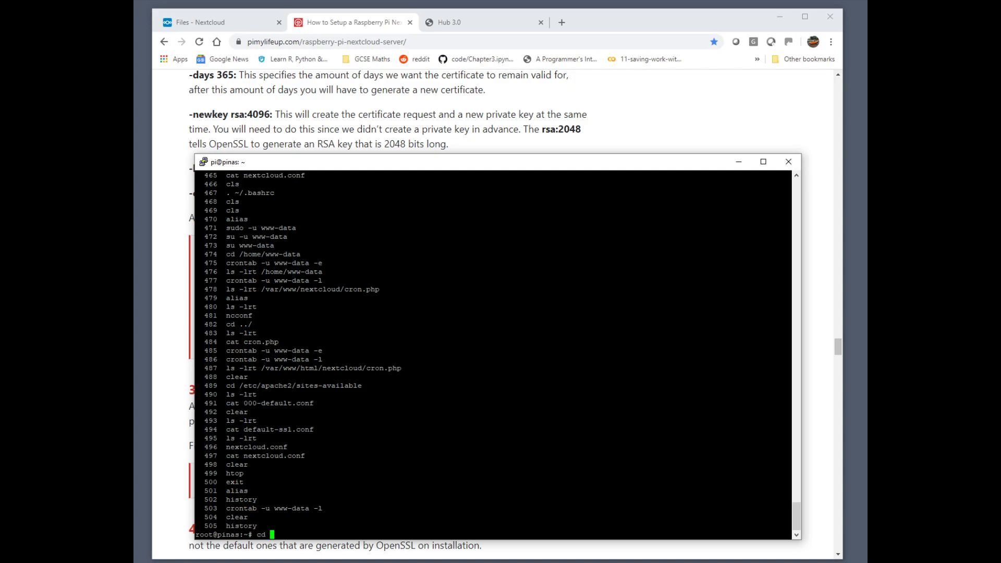
left_click_drag(239, 386, 362, 385)
right_click(362, 386)
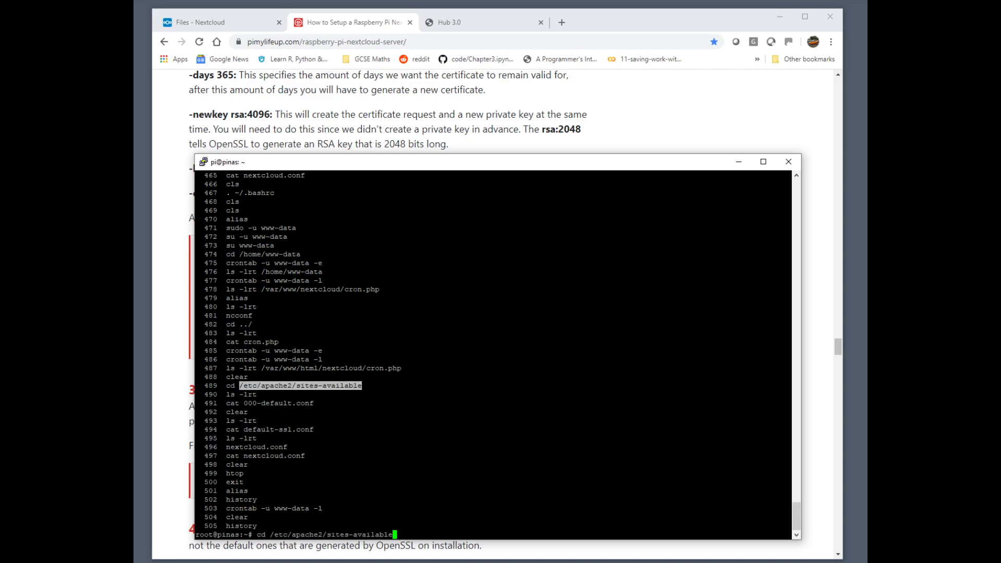
key("Return")
List the Apache sites-available files in long format with the oldest first, using ls -lrt
type("ls -lrt")
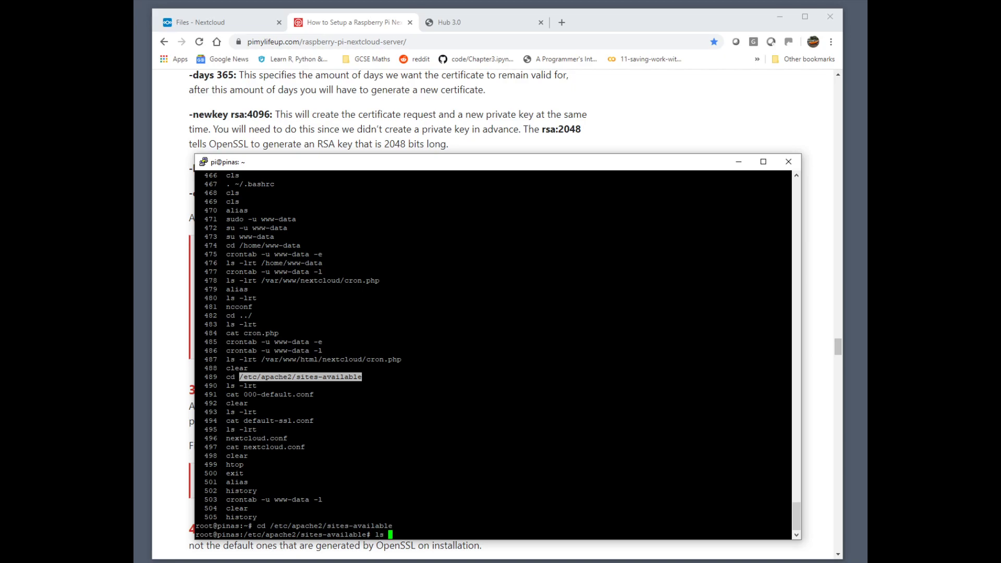
key("Return")
key("Return")
key("Return")
key("Return")
key("Return")
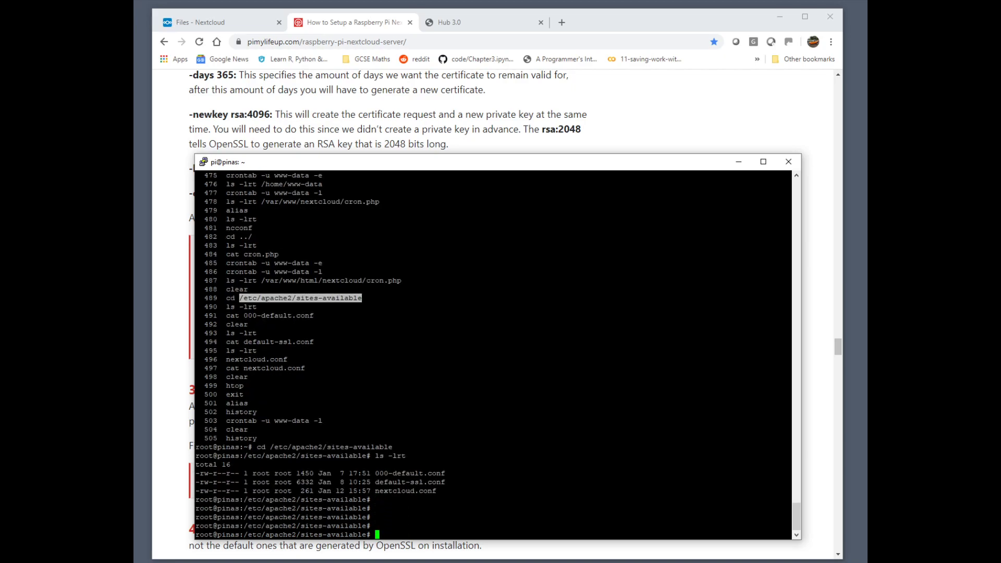
Print 000-default.conf with cat and highlight its RewriteEngine, RewriteCond and RewriteRule lines
type("cat")
double_click(412, 474)
right_click(426, 473)
key("Return")
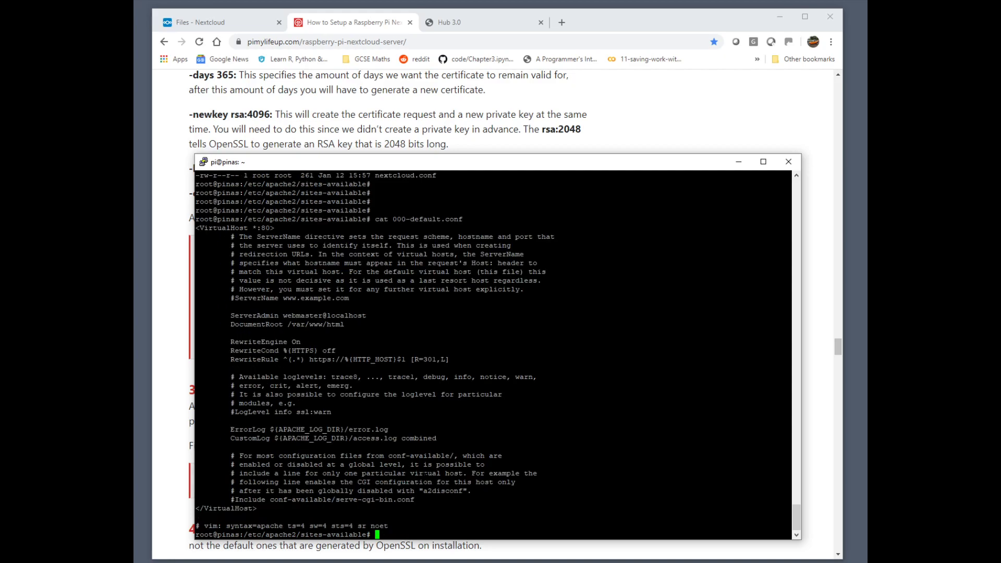
left_click_drag(226, 342, 491, 358)
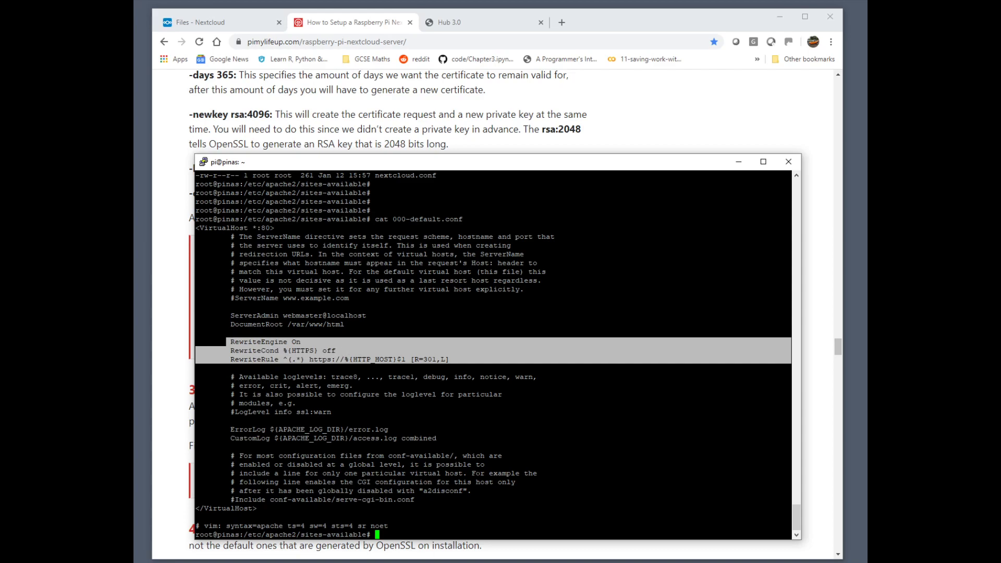
List the directory again with ls -lrt and print default-ssl.conf with cat
key("Return")
key("Return")
key("Return")
key("Return")
key("Return")
key("Return")
key("Return")
type("ls -lrt")
key("Return")
type("cat")
double_click(427, 517)
right_click(443, 517)
key("Return")
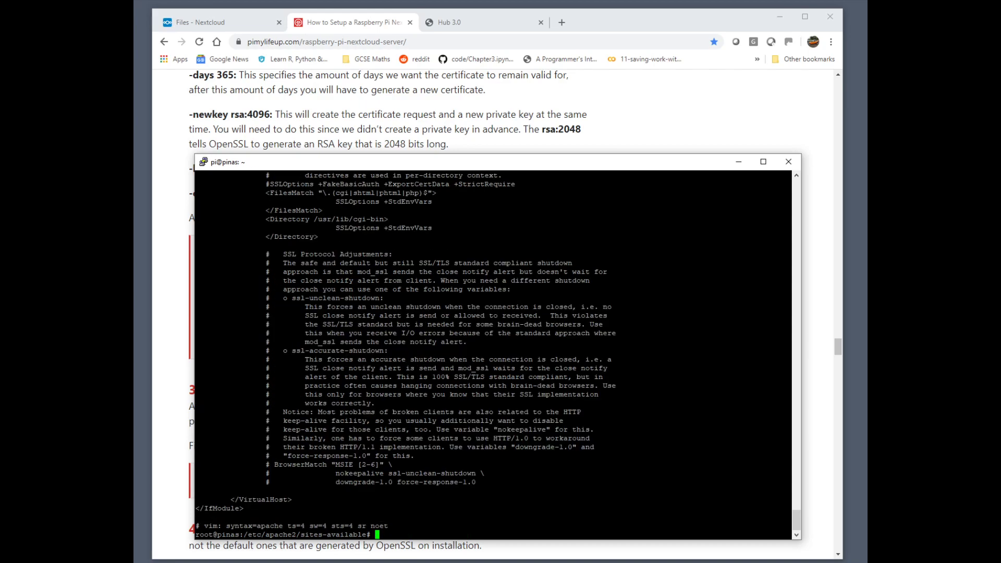
Look through the printed default-ssl.conf and highlight the "SSLEngine on" line
key("shift+Page_Up")
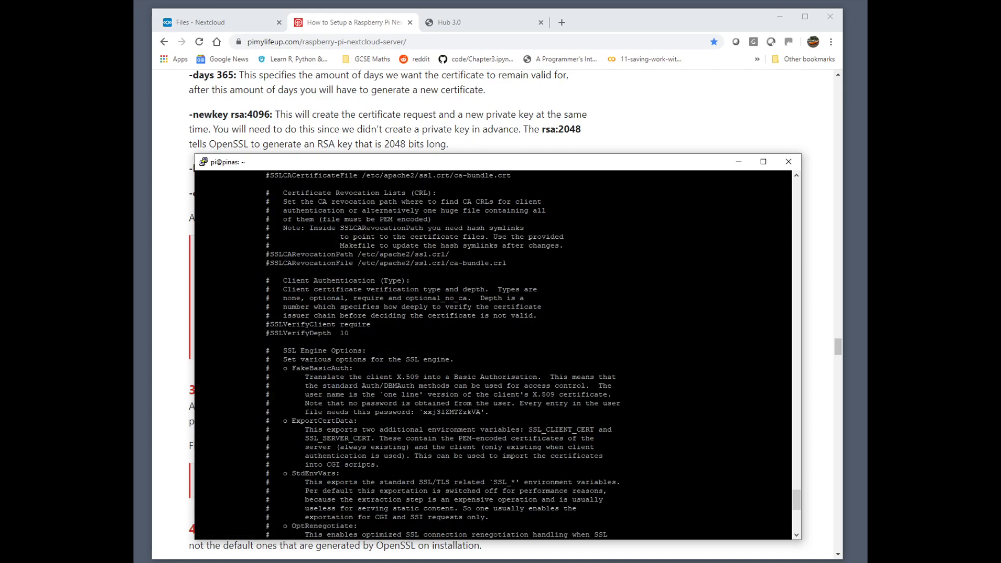
key("shift+Page_Up")
key("shift+Page_Up")
key("shift+Page_Down")
key("shift+Page_Up")
key("shift+Page_Down")
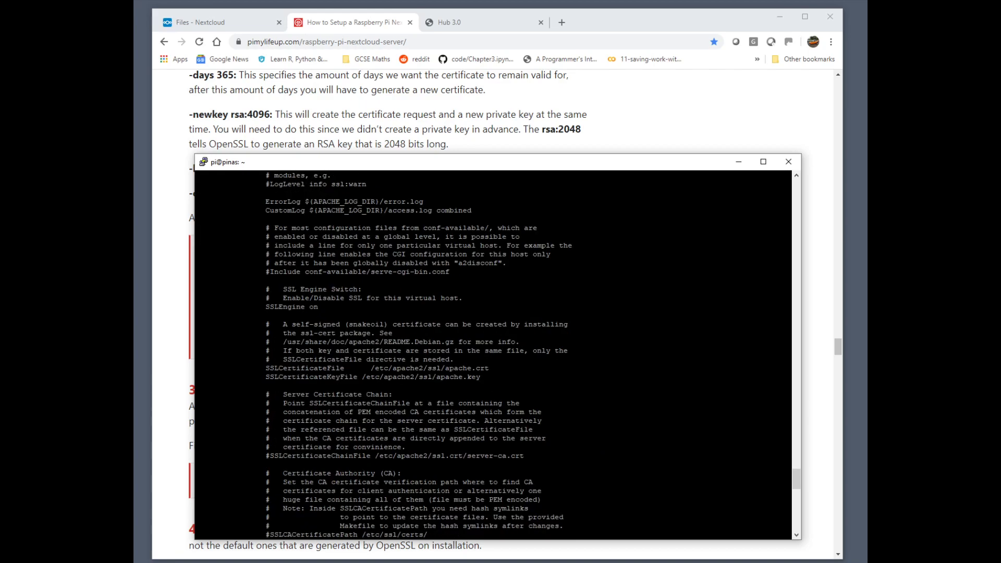
key("shift+Page_Down")
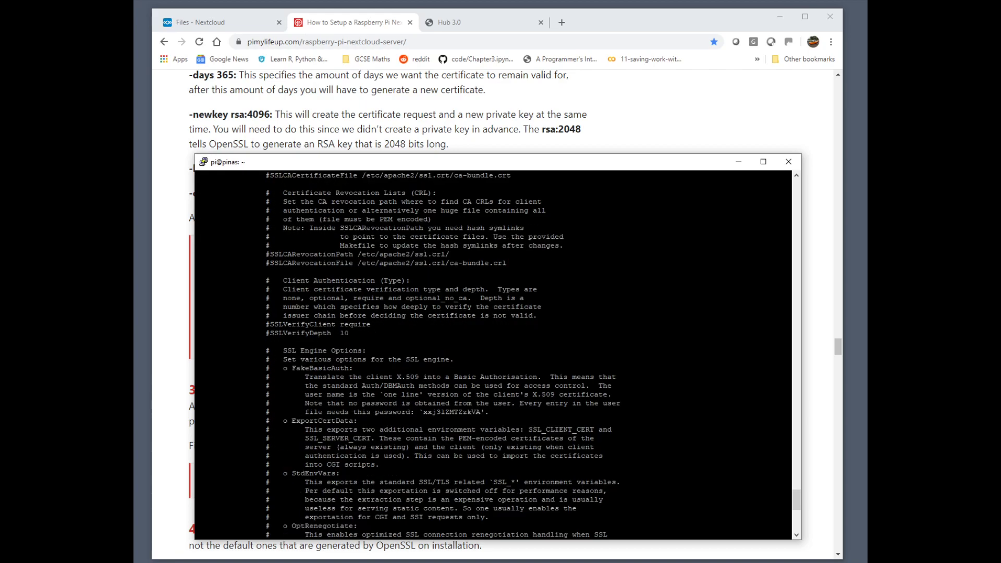
scroll(316, 376, "up", 7)
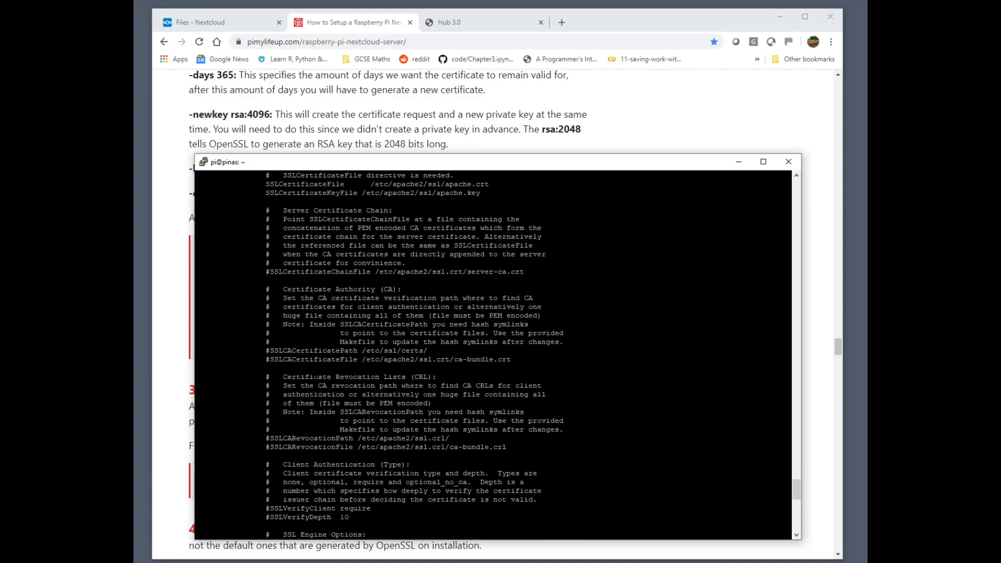
scroll(316, 377, "up", 7)
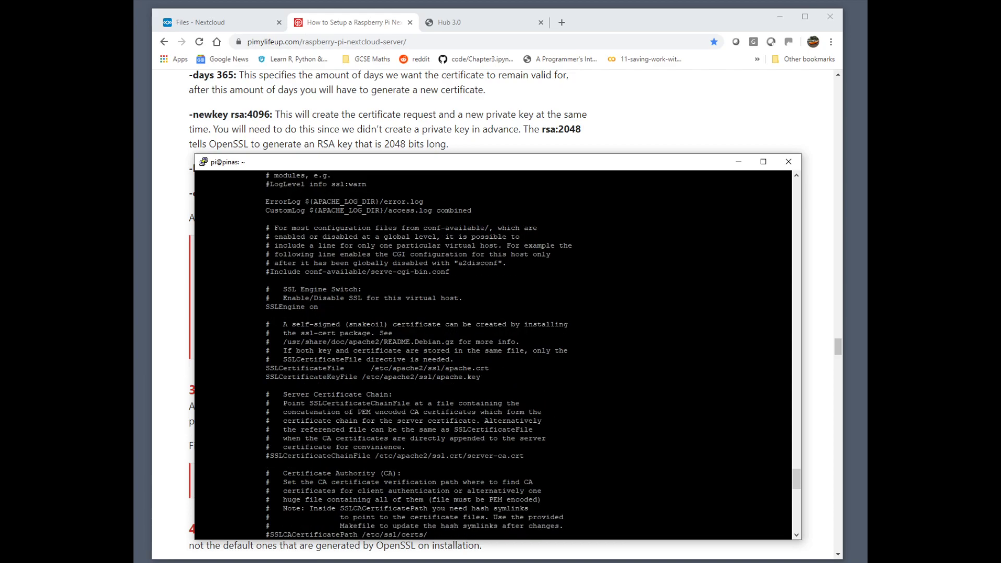
scroll(315, 377, "up", 7)
left_click_drag(790, 491, 262, 491)
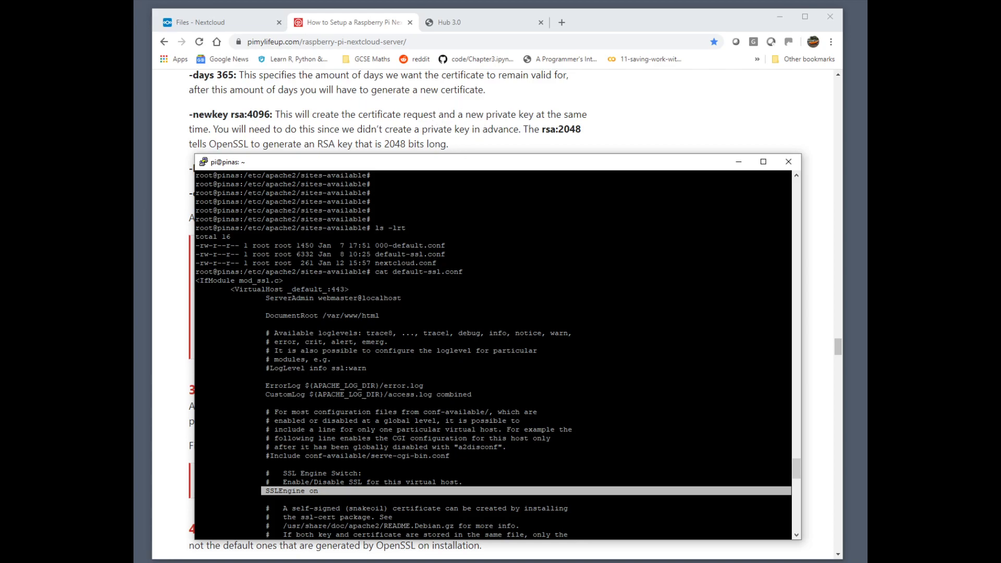
Return to the prompt, list the directory with ls -lrt and print nextcloud.conf with cat
scroll(493, 354, "down", 20)
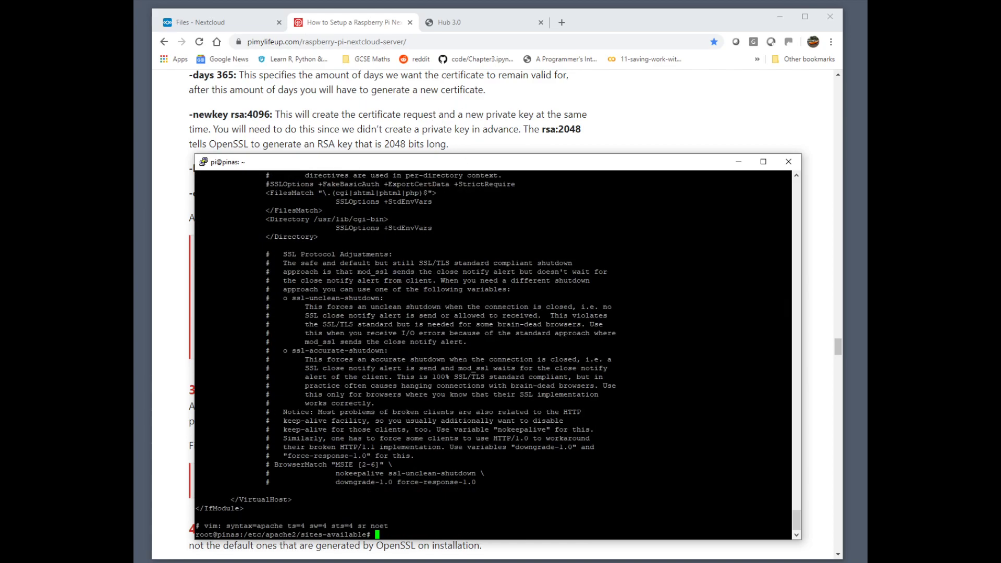
key("Return")
key("Return")
key("Return")
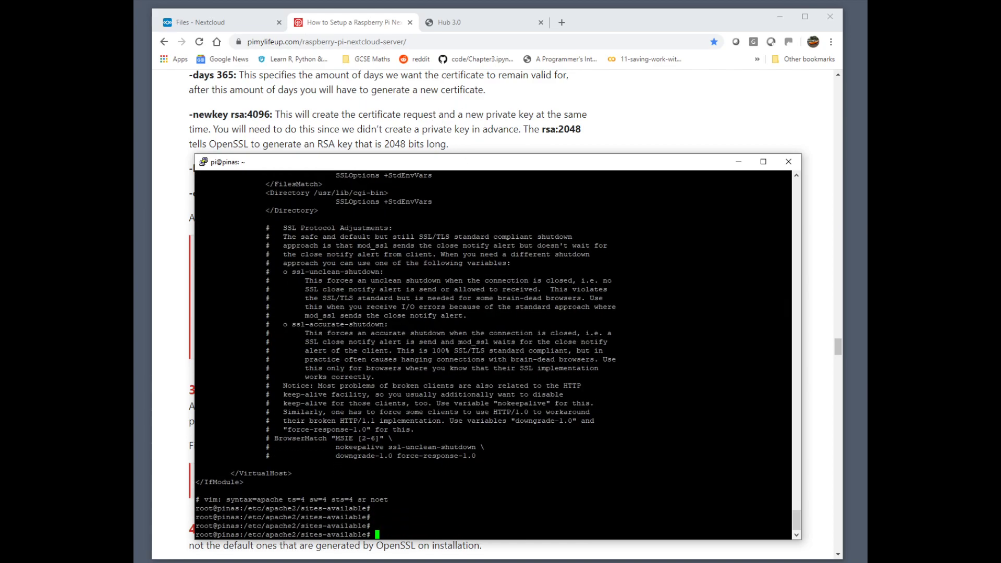
type("ls -lrt")
key("Return")
type("cat")
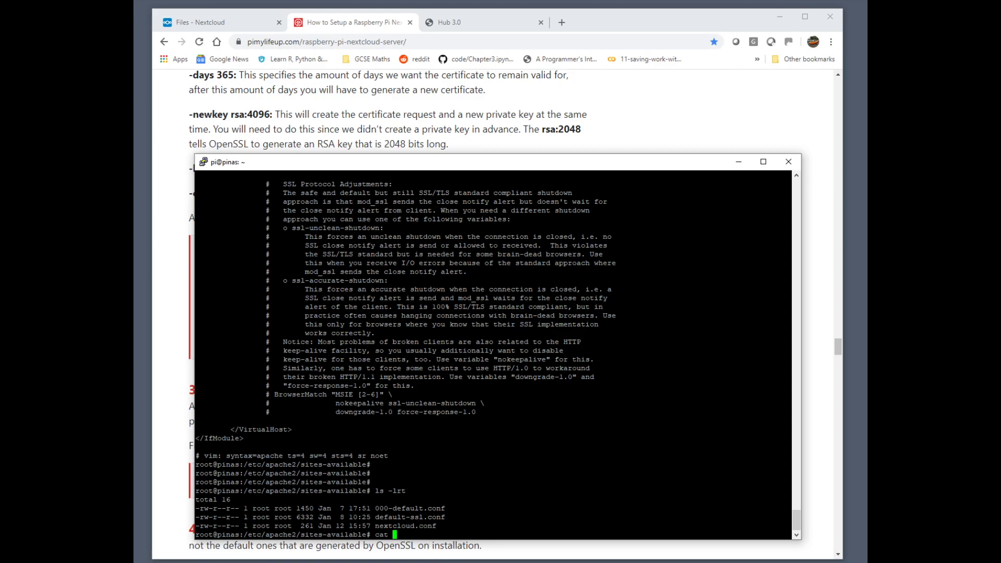
double_click(405, 526)
right_click(405, 526)
key("Return")
key("Return")
key("Return")
key("Return")
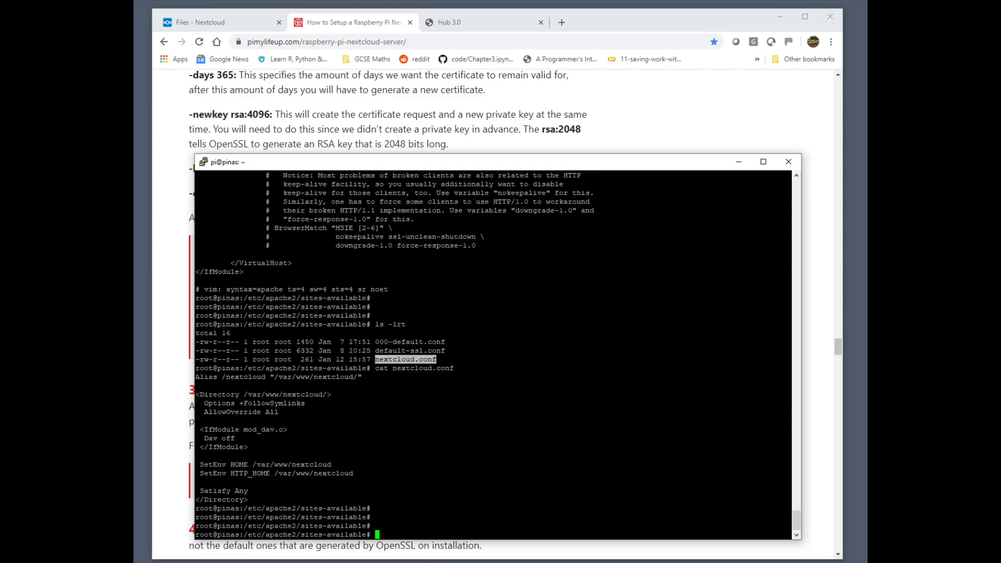
Highlight the Directory block in the nextcloud.conf output, followed by the /var/www/nextcloud path of SetEnv HOME
left_click_drag(292, 502, 157, 389)
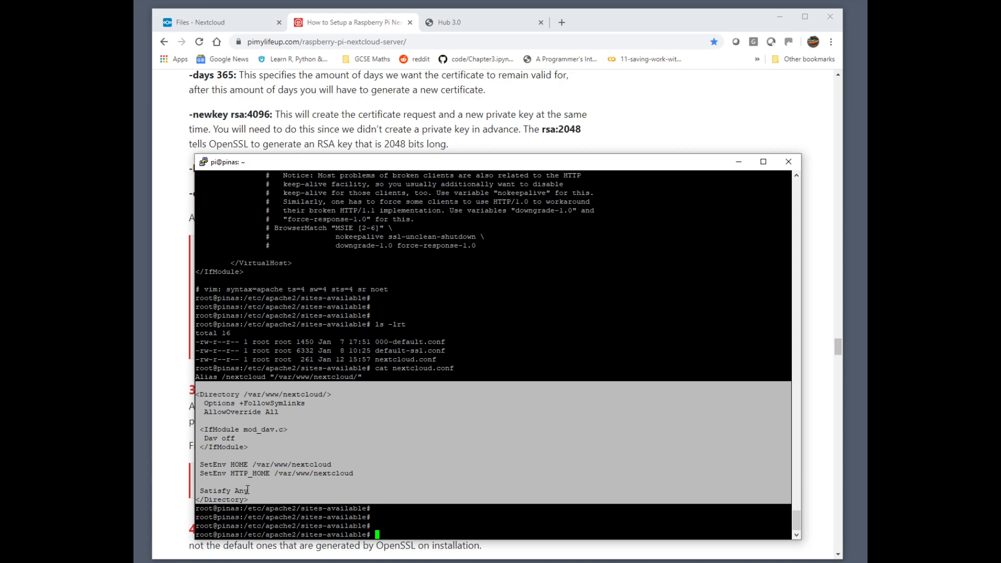
left_click(267, 466)
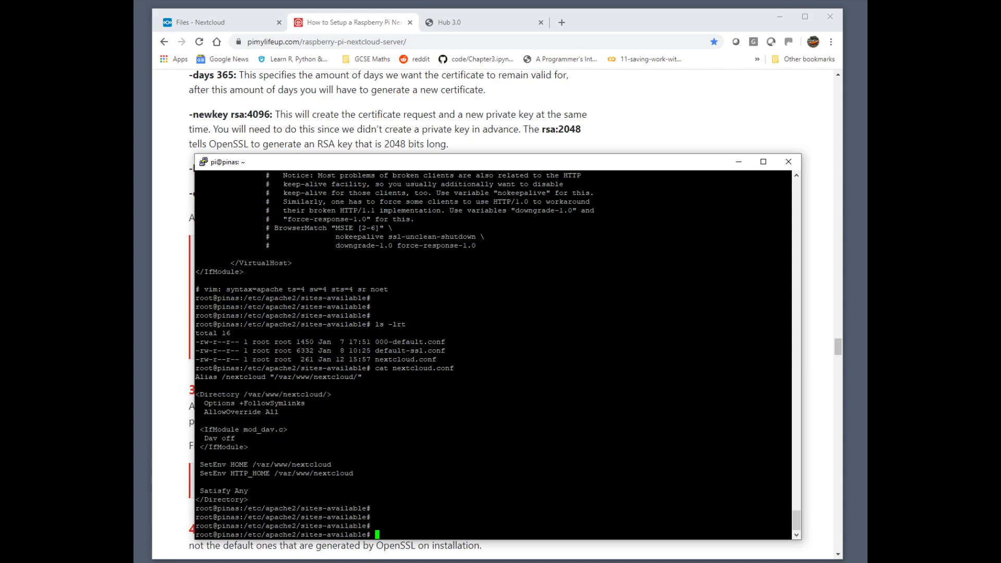
left_click_drag(253, 465, 341, 465)
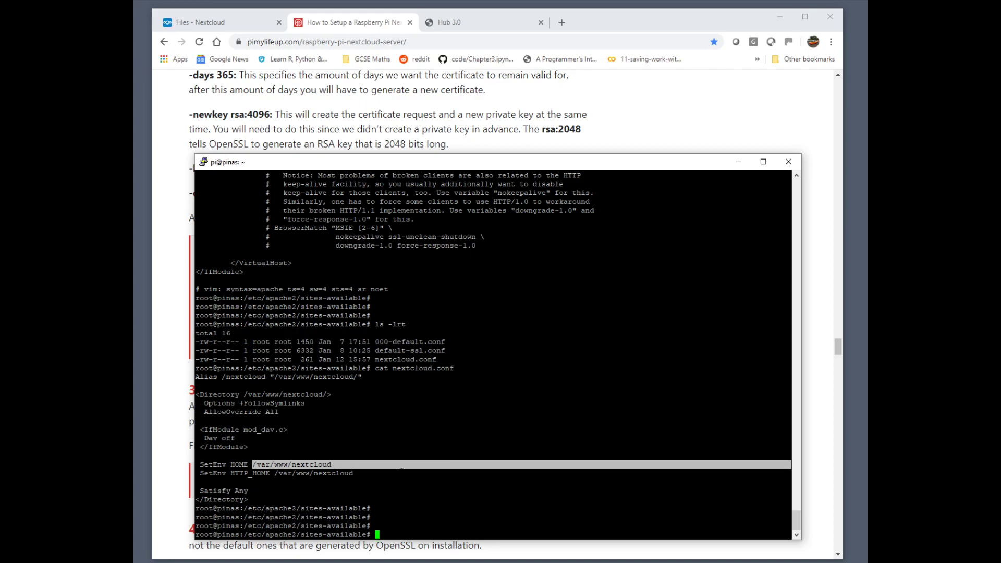
Switch to the Nextcloud Files page in the browser and open the InstantUpload folder
left_click(214, 24)
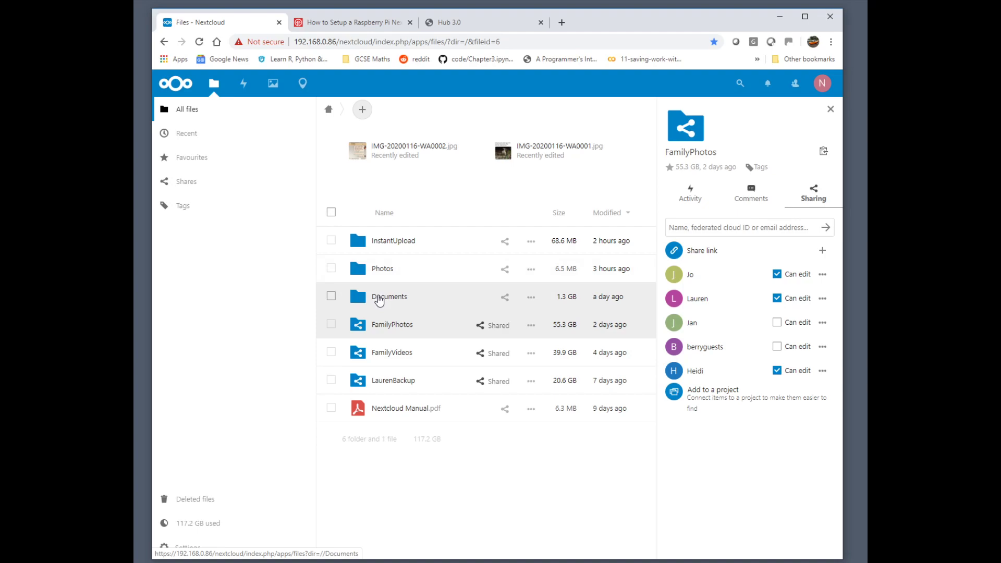
left_click(420, 244)
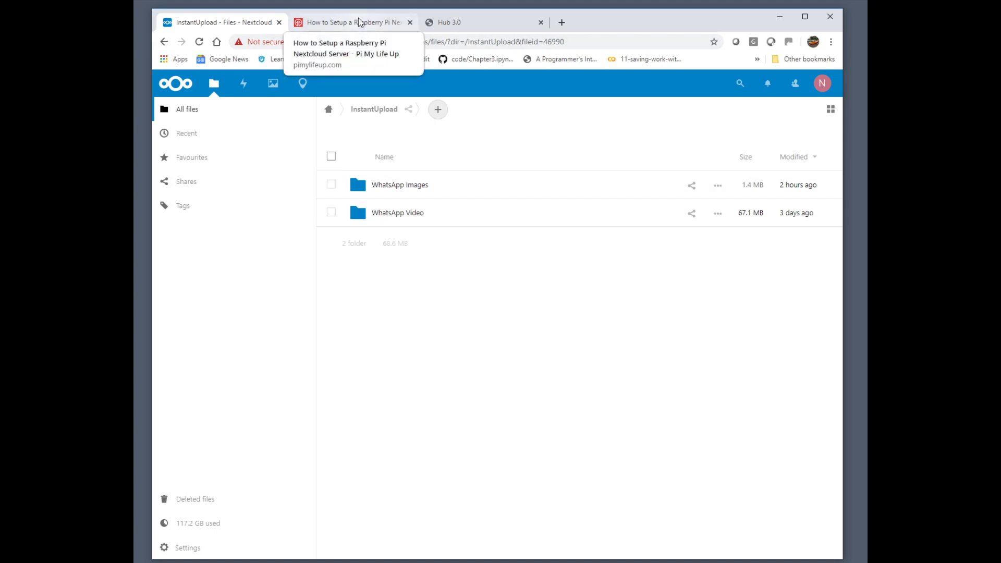
Switch to show-notes.txt in Notepad++ and highlight the Apache directory listings, followed by the File Access Control heading
key("alt+Tab")
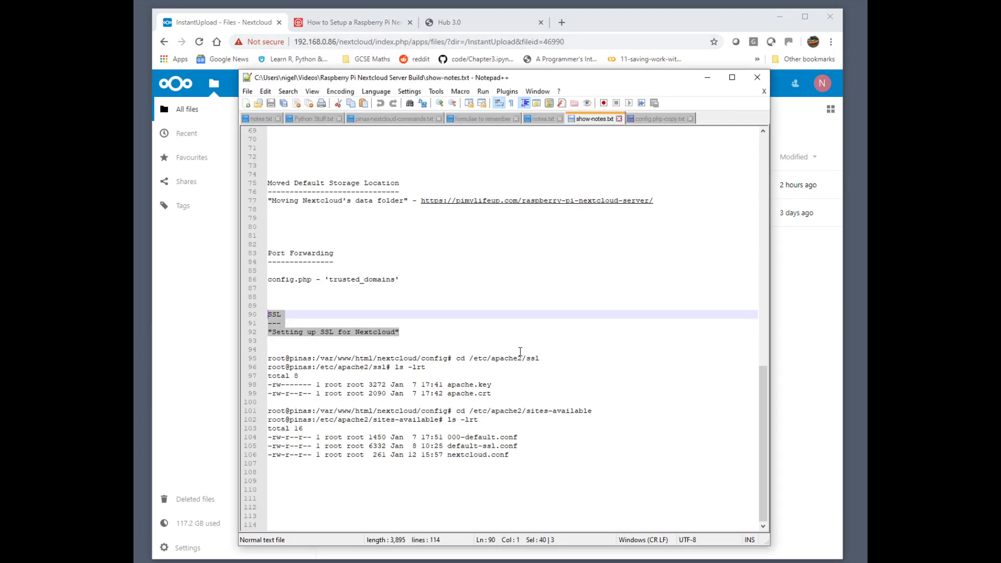
left_click_drag(525, 457, 324, 386)
scroll(342, 260, "up", 8)
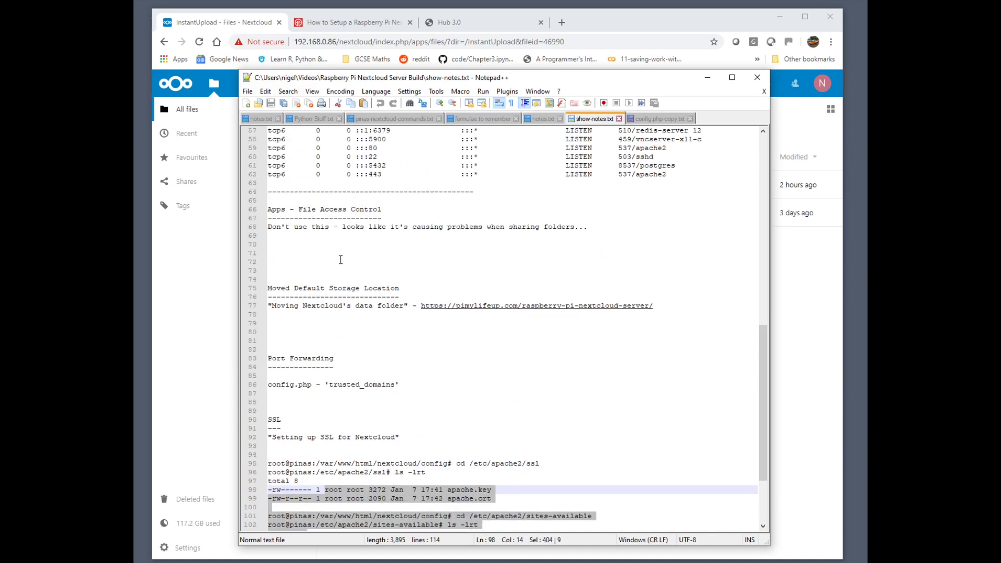
scroll(394, 311, "up", 3)
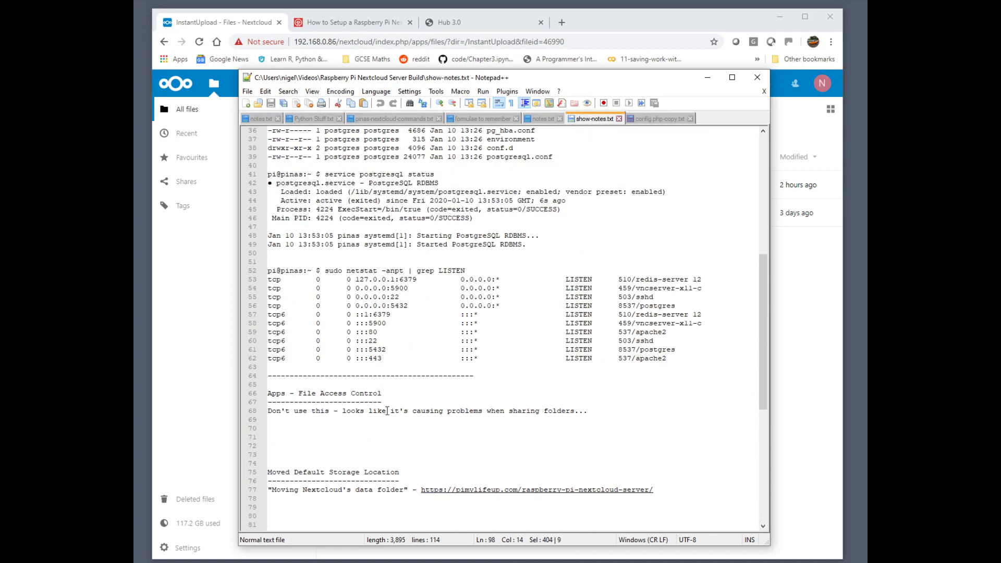
left_click_drag(389, 395, 293, 394)
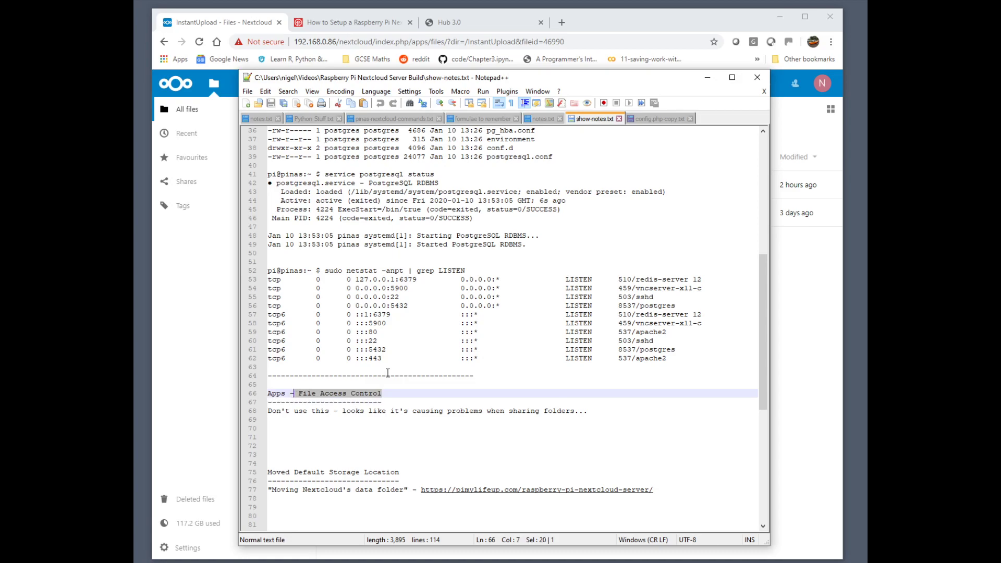
Review the Administration Overview and PostgreSQL Conversion notes at the beginning of show-notes.txt
scroll(388, 371, "up", 7)
scroll(388, 372, "up", 5)
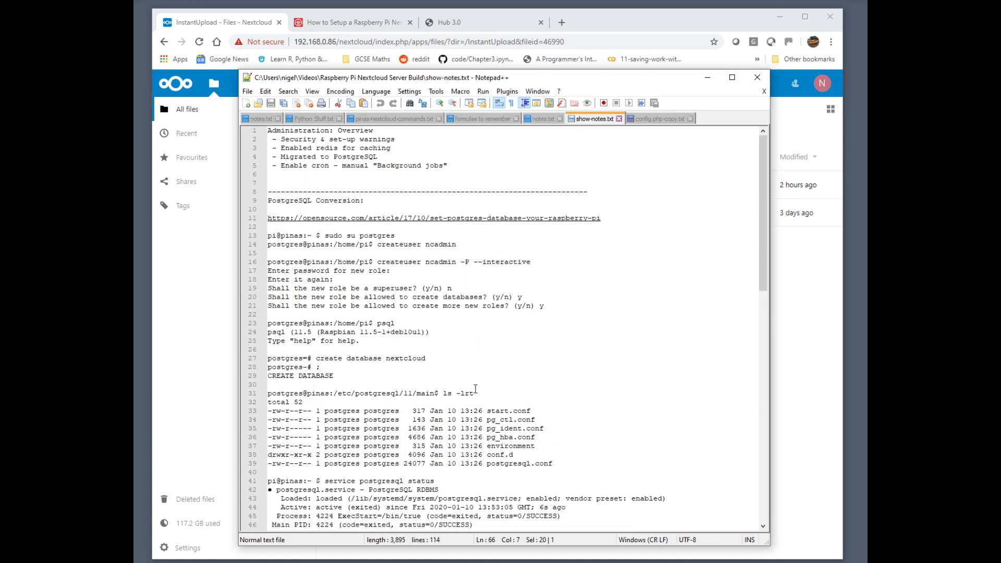
scroll(485, 412, "down", 5)
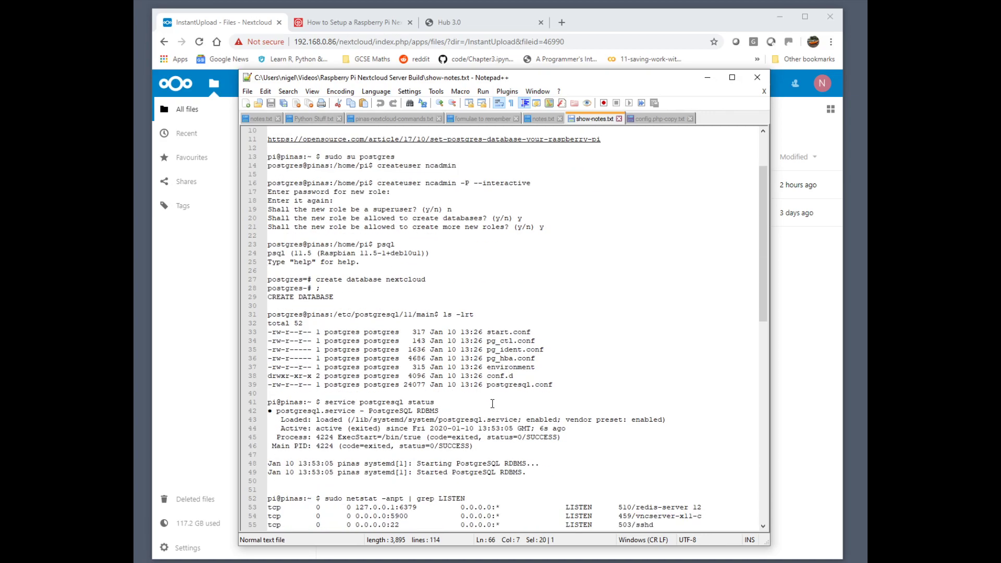